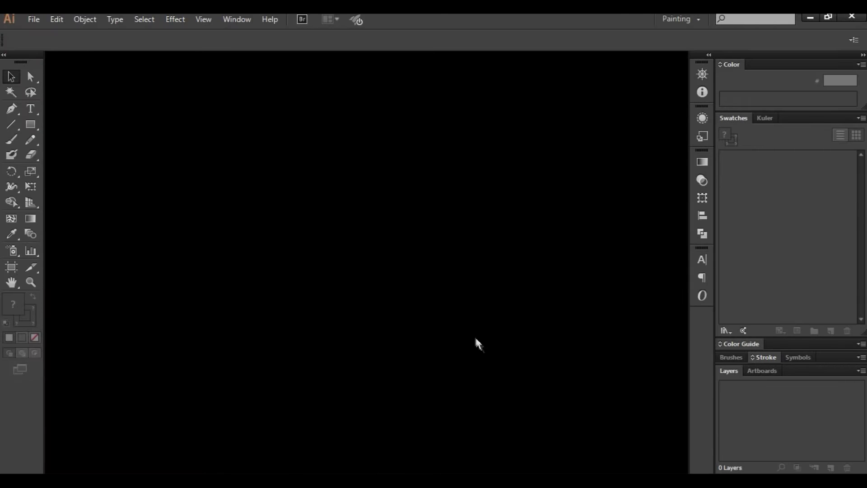
# - Create a new blank Letter-size document (612 × 792 px, RGB) with the default settings
pyautogui.click(33, 18)
pyautogui.click(51, 35)
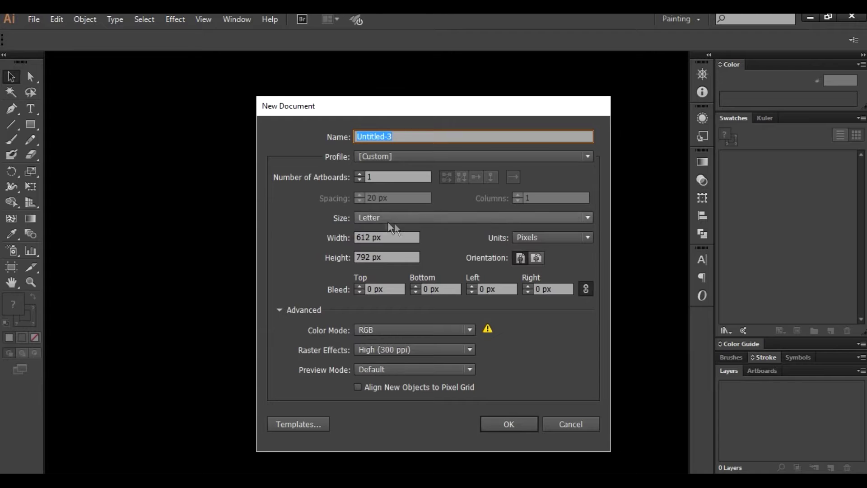
pyautogui.click(503, 423)
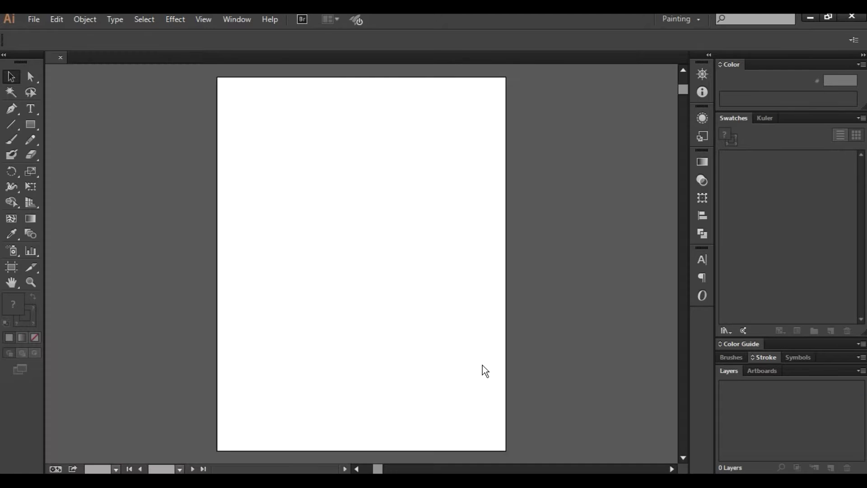
# - Zoom to 150% and set the stroke to None and the fill to green 39B54A
pyautogui.hotkey('ctrl', '+')
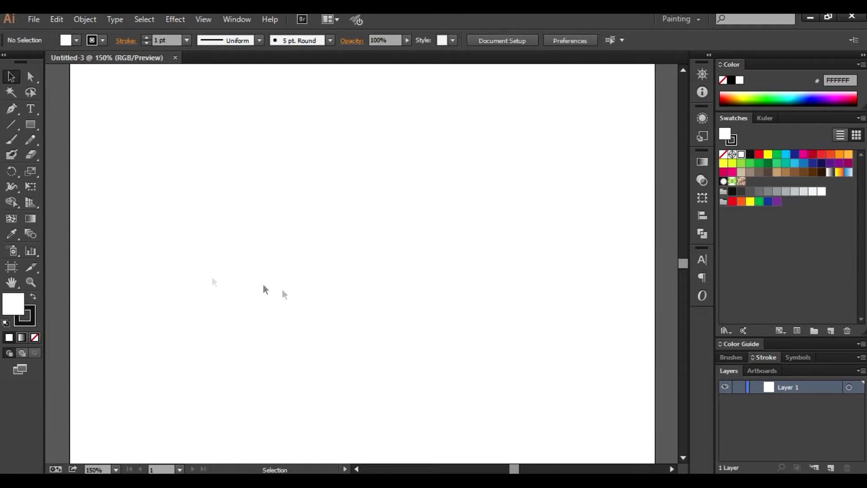
pyautogui.click(34, 337)
pyautogui.click(750, 163)
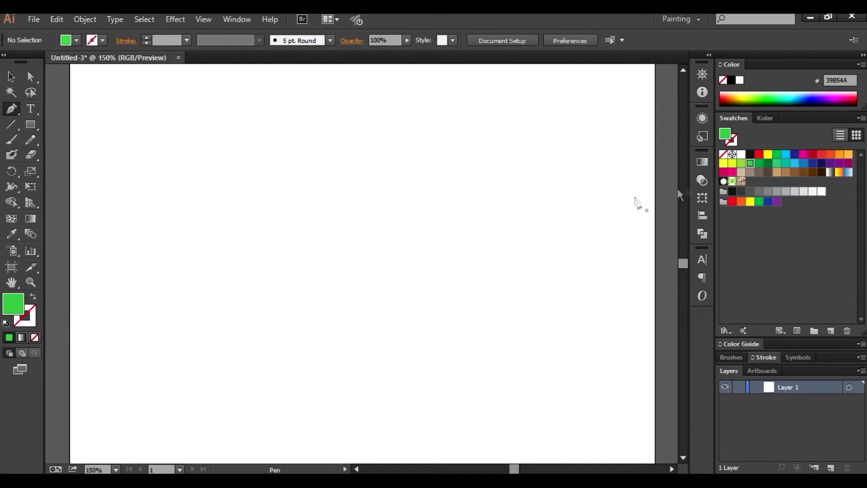
# - Draw a closed teardrop-shaped leaf path with the Pen tool, with a sharp right tip
pyautogui.moveTo(374, 254)
pyautogui.mouseDown()
pyautogui.moveTo(420, 284)
pyautogui.moveTo(432, 281)
pyautogui.moveTo(423, 284)
pyautogui.mouseUp()
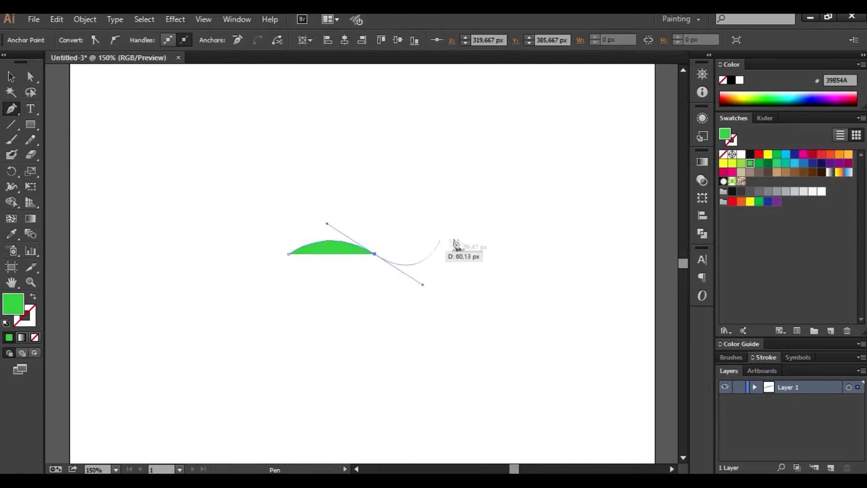
pyautogui.click(458, 242)
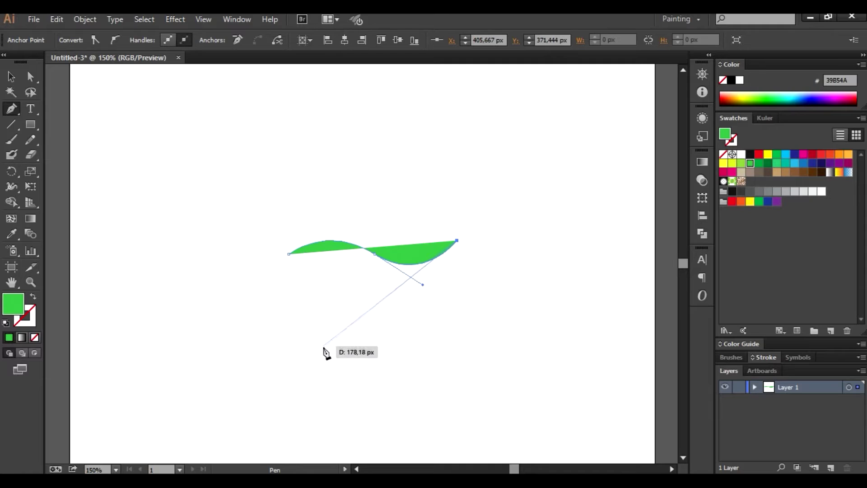
pyautogui.moveTo(315, 338)
pyautogui.mouseDown()
pyautogui.moveTo(194, 323)
pyautogui.moveTo(204, 310)
pyautogui.mouseUp()
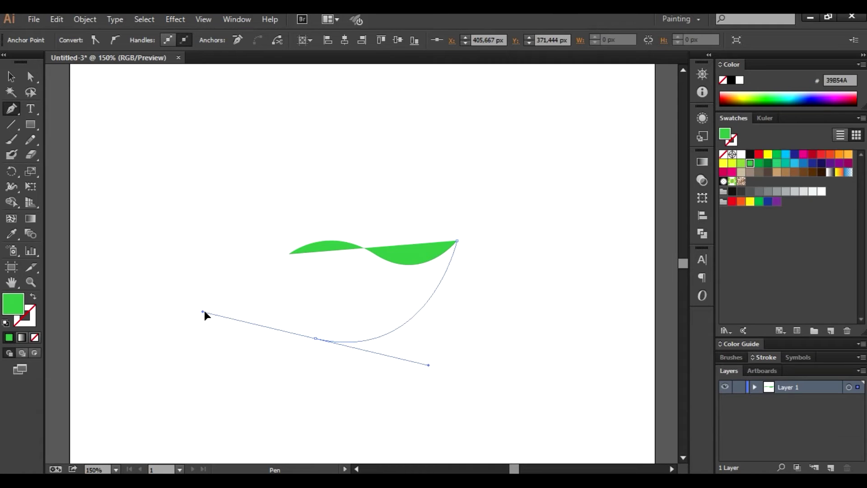
pyautogui.moveTo(315, 338); pyautogui.dragTo(316, 344)
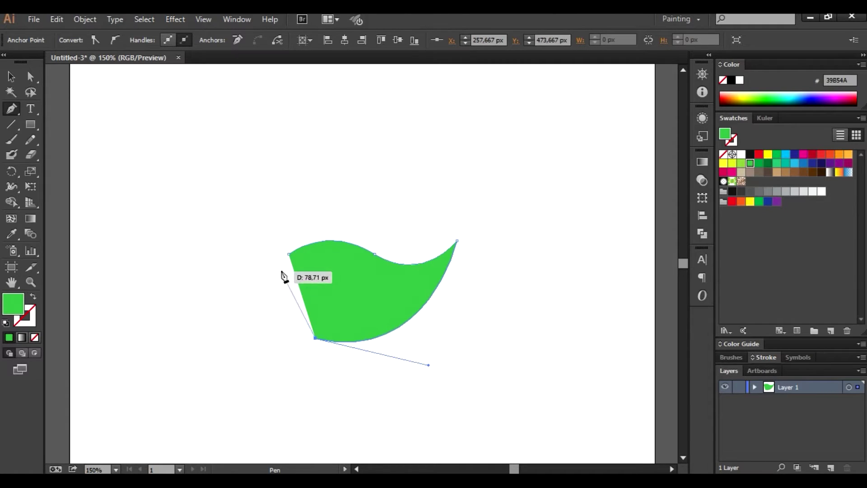
pyautogui.moveTo(273, 291); pyautogui.dragTo(274, 249)
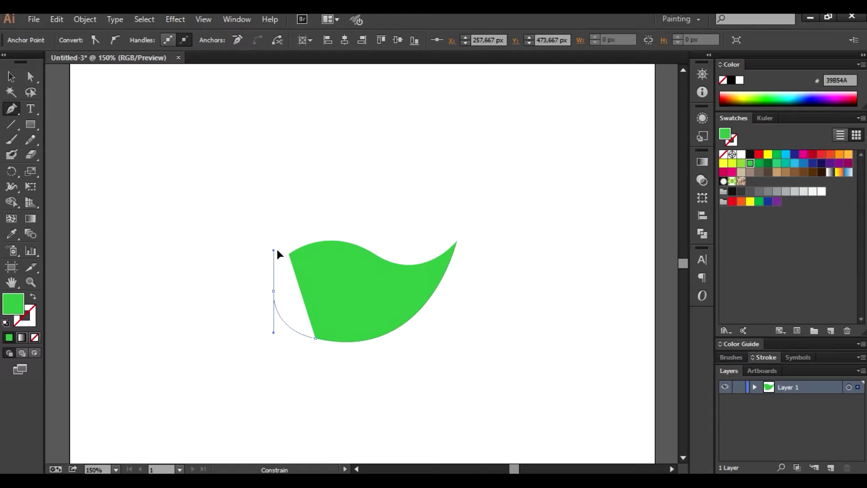
pyautogui.moveTo(274, 250); pyautogui.dragTo(277, 251)
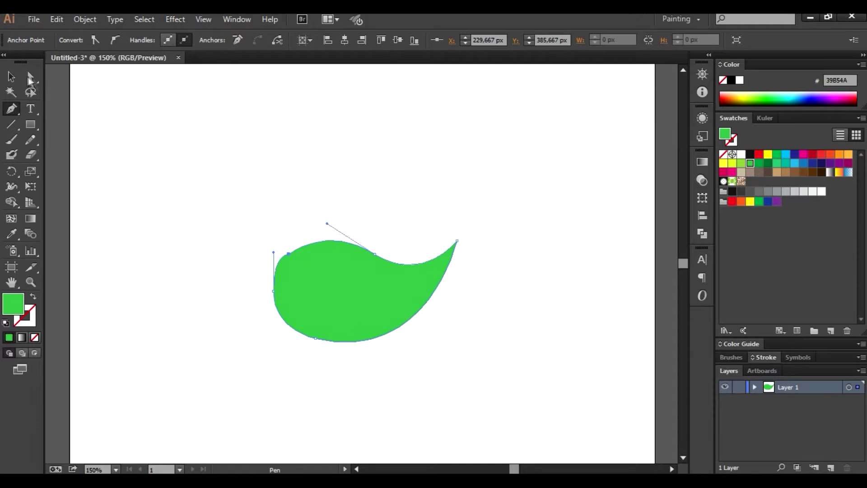
pyautogui.hotkey('ctrl', '+')
pyautogui.hotkey('ctrl', '+')
pyautogui.hotkey('ctrl', '+')
# - Round out the leaf's upper curve by pulling its handle with the Direct Selection tool
pyautogui.moveTo(277, 176); pyautogui.dragTo(273, 179)
pyautogui.press('a')
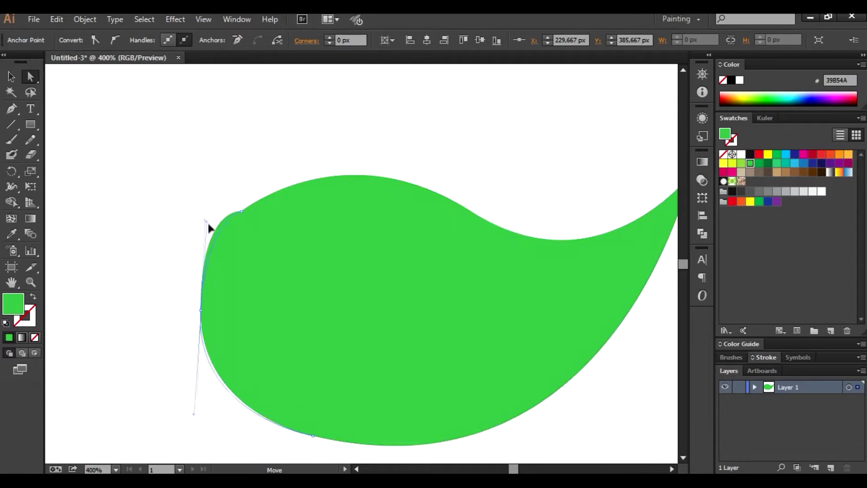
pyautogui.click(166, 220)
pyautogui.click(238, 214)
pyautogui.moveTo(343, 130); pyautogui.dragTo(352, 138)
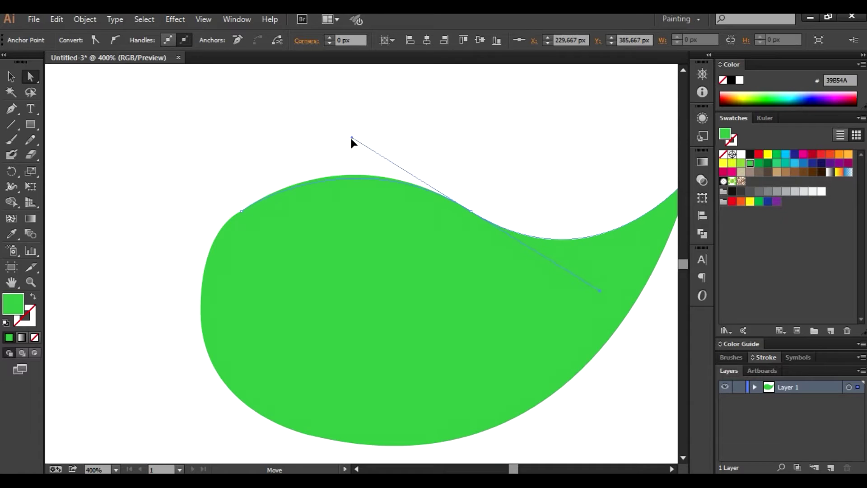
pyautogui.click(447, 139)
# - Drag the leaf's top-left point to smooth the left edge into a rounder curve
pyautogui.click(242, 211)
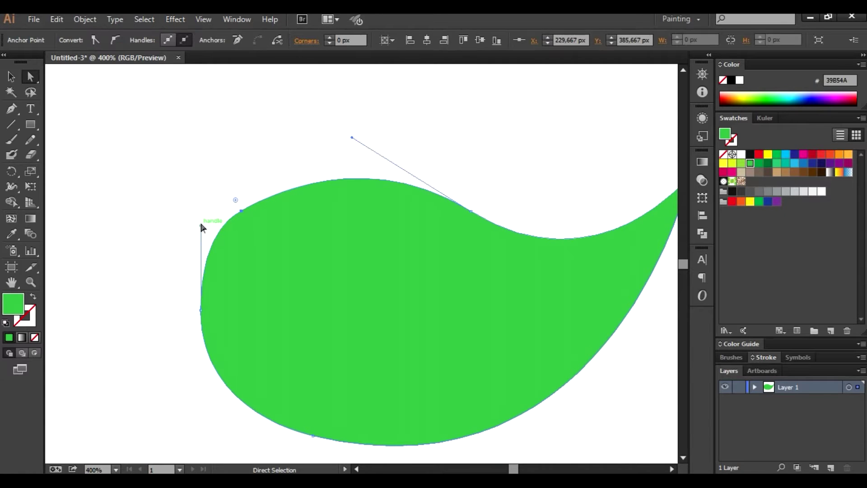
pyautogui.click(189, 201)
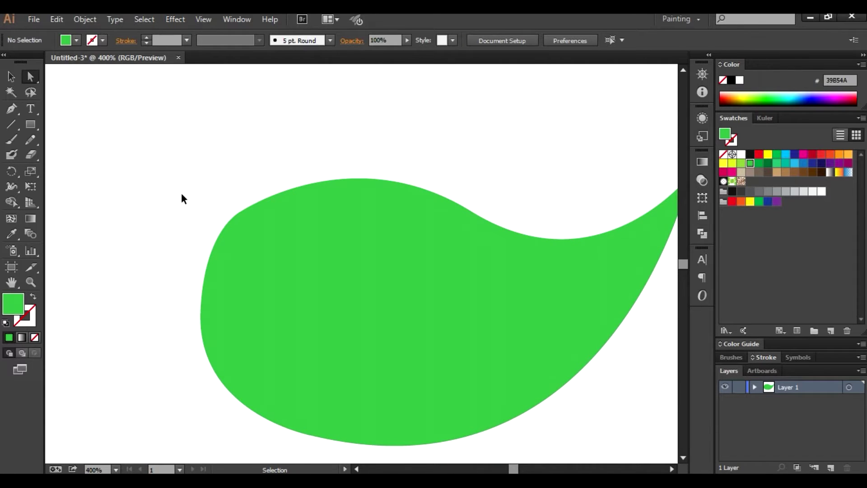
pyautogui.hotkey('ctrl', '-')
pyautogui.hotkey('ctrl', '-')
pyautogui.hotkey('ctrl', '-')
pyautogui.hotkey('ctrl', '+')
pyautogui.hotkey('ctrl', '+')
pyautogui.hotkey('ctrl', '+')
pyautogui.click(242, 211)
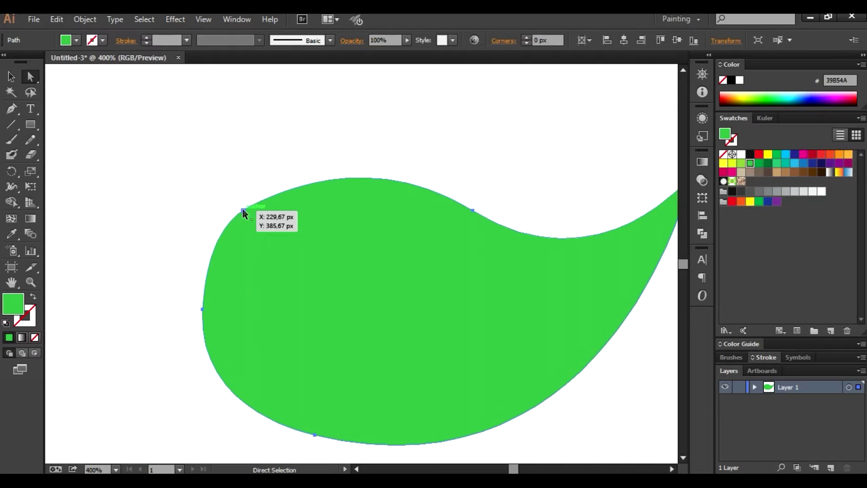
pyautogui.moveTo(242, 213); pyautogui.dragTo(204, 239)
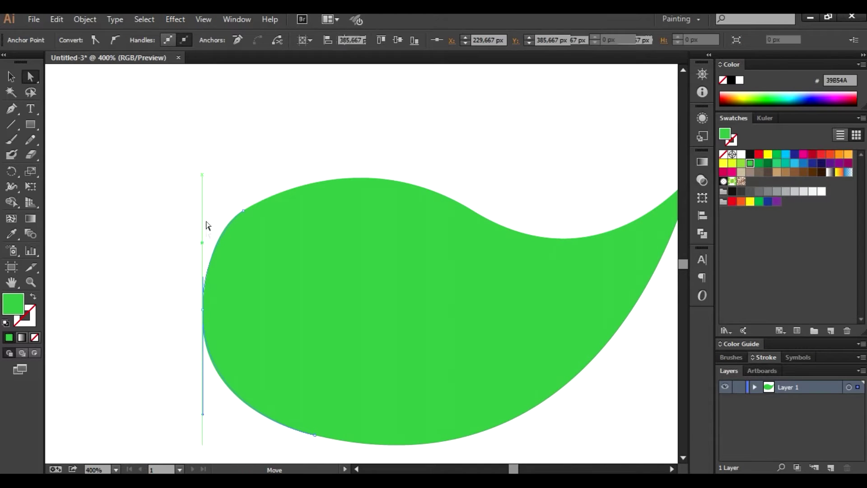
pyautogui.click(195, 200)
pyautogui.hotkey('ctrl', '-')
pyautogui.hotkey('ctrl', '-')
pyautogui.hotkey('ctrl', '-')
pyautogui.hotkey('ctrl', '-')
pyautogui.hotkey('ctrl', '+')
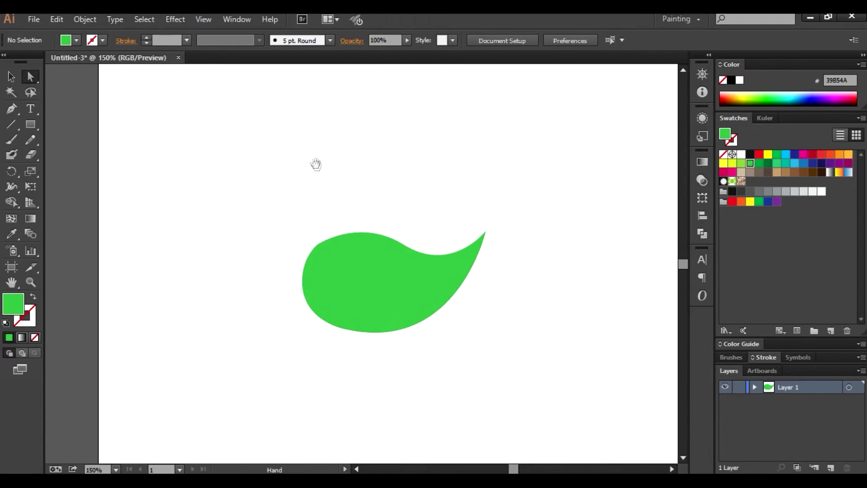
# - Move the leaf down and to the right, and scale it smaller
pyautogui.moveTo(315, 164); pyautogui.dragTo(283, 164)
pyautogui.press('v')
pyautogui.moveTo(353, 272); pyautogui.dragTo(368, 314)
pyautogui.moveTo(468, 275); pyautogui.dragTo(453, 285)
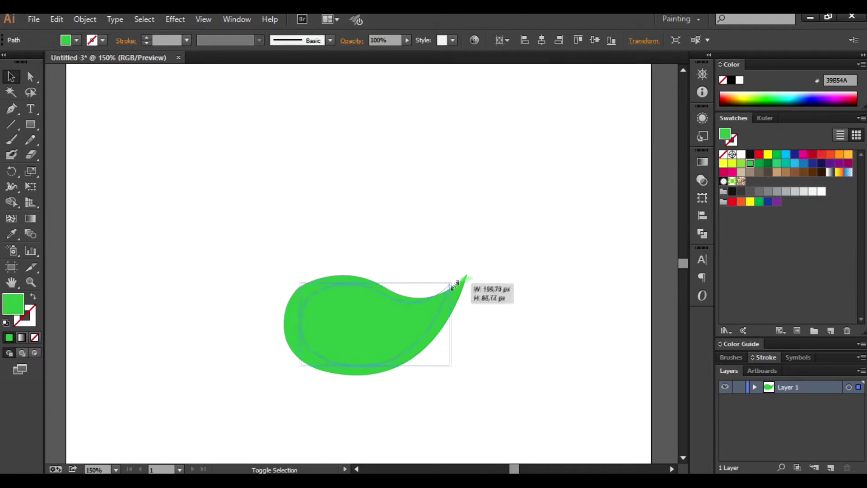
pyautogui.click(514, 294)
# - Place a copy rotated about 45 degrees to the left, continuing the G's curve
pyautogui.moveTo(373, 337)
pyautogui.mouseDown()
pyautogui.moveTo(412, 378)
pyautogui.moveTo(300, 371)
pyautogui.mouseUp()
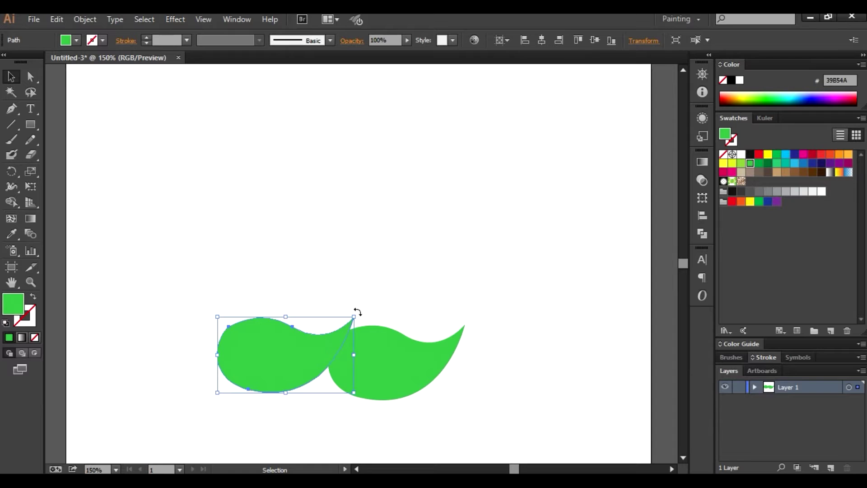
pyautogui.moveTo(357, 312); pyautogui.dragTo(352, 379)
pyautogui.moveTo(278, 340); pyautogui.dragTo(286, 333)
pyautogui.moveTo(282, 257); pyautogui.dragTo(251, 257)
pyautogui.moveTo(274, 327)
pyautogui.mouseDown()
pyautogui.moveTo(294, 217)
pyautogui.moveTo(360, 196)
pyautogui.mouseUp()
# - Rotate the top leaf upright and position it at the top of the G
pyautogui.moveTo(282, 277); pyautogui.dragTo(302, 268)
pyautogui.moveTo(324, 208); pyautogui.dragTo(339, 221)
pyautogui.moveTo(252, 269); pyautogui.dragTo(299, 179)
pyautogui.click(373, 254)
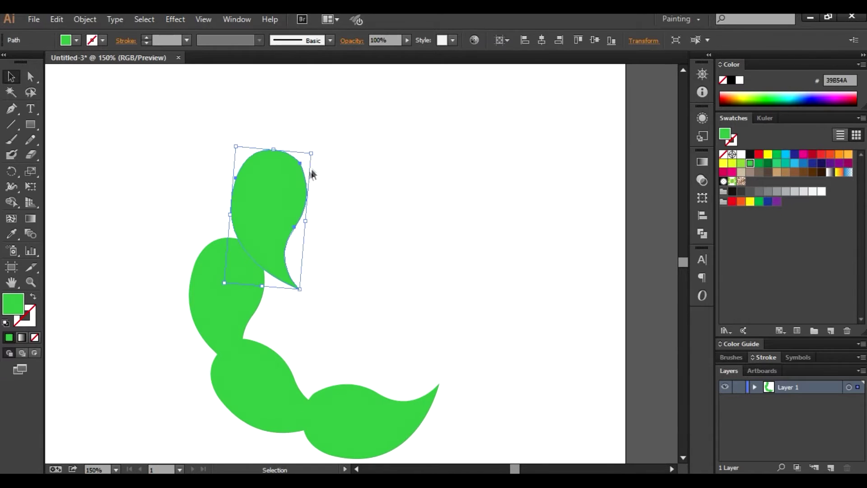
pyautogui.moveTo(316, 148); pyautogui.dragTo(393, 221)
pyautogui.moveTo(298, 194); pyautogui.dragTo(275, 218)
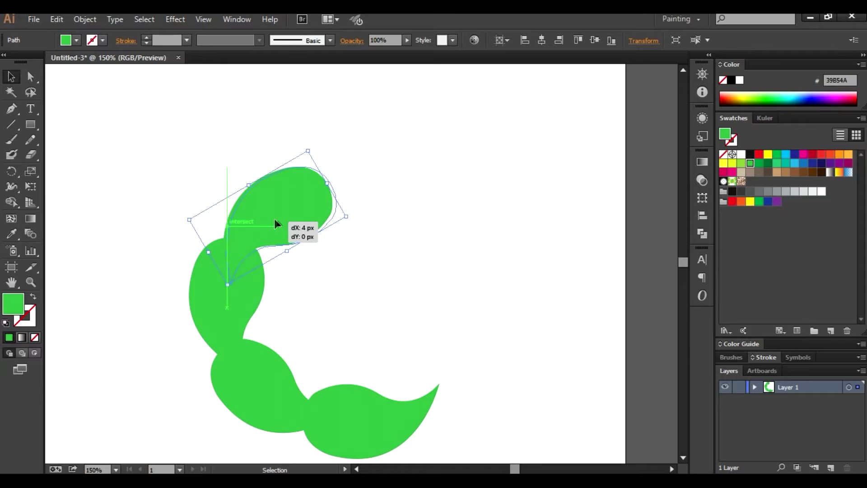
# - Add a rotated copy of the top leaf at the G's upper right
pyautogui.click(454, 228)
pyautogui.moveTo(454, 228); pyautogui.dragTo(455, 243)
pyautogui.moveTo(289, 230)
pyautogui.mouseDown()
pyautogui.moveTo(393, 116)
pyautogui.moveTo(443, 166)
pyautogui.moveTo(376, 211)
pyautogui.mouseUp()
pyautogui.moveTo(425, 226); pyautogui.dragTo(423, 233)
pyautogui.moveTo(535, 293); pyautogui.dragTo(612, 254)
# - Copy the bottom leaf into the middle, rotated about 35 degrees, as the G's crossbar
pyautogui.moveTo(472, 358)
pyautogui.mouseDown()
pyautogui.moveTo(516, 262)
pyautogui.moveTo(333, 344)
pyautogui.mouseUp()
pyautogui.moveTo(542, 316); pyautogui.dragTo(495, 306)
pyautogui.moveTo(442, 301); pyautogui.dragTo(449, 302)
pyautogui.moveTo(488, 264); pyautogui.dragTo(510, 316)
pyautogui.moveTo(437, 322); pyautogui.dragTo(446, 333)
# - Nudge a leaf left and rotate the crossbar leaf counter-clockwise into its final position
pyautogui.click(567, 294)
pyautogui.moveTo(581, 277); pyautogui.dragTo(596, 281)
pyautogui.moveTo(473, 335); pyautogui.dragTo(469, 336)
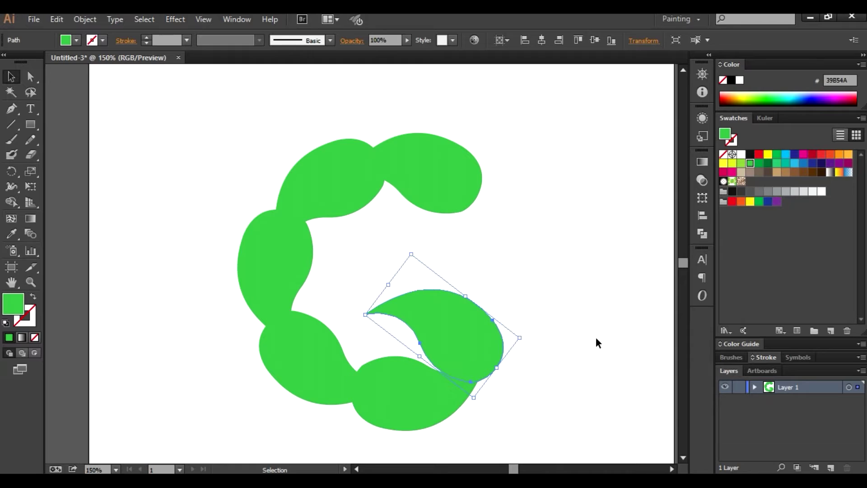
pyautogui.click(596, 339)
pyautogui.moveTo(597, 339); pyautogui.dragTo(563, 325)
pyautogui.click(461, 325)
pyautogui.moveTo(488, 334); pyautogui.dragTo(467, 277)
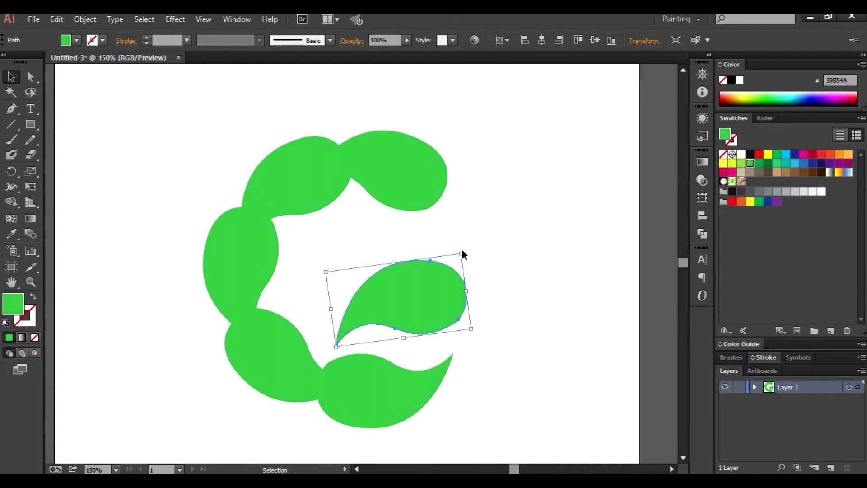
pyautogui.moveTo(465, 246)
pyautogui.mouseDown()
pyautogui.moveTo(461, 401)
pyautogui.moveTo(504, 339)
pyautogui.mouseUp()
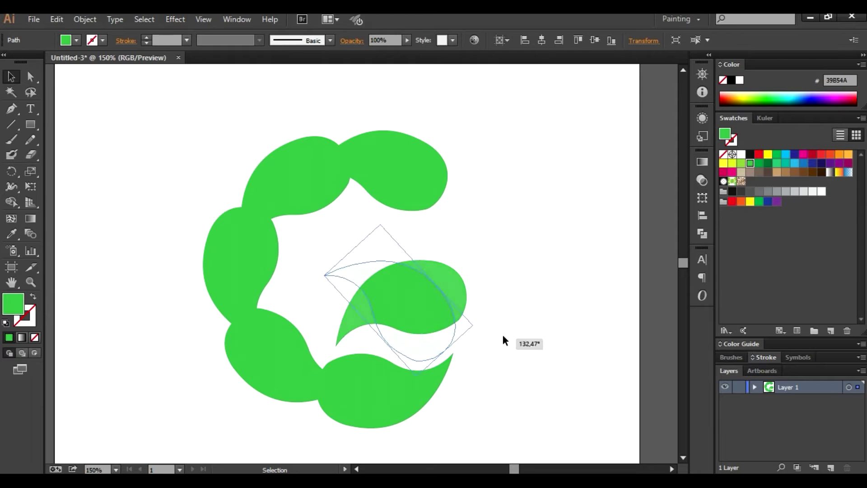
pyautogui.click(561, 335)
# - Apply a 5 px Offset Path to the top leaf of the G
pyautogui.hscroll(-3, 532, 324)
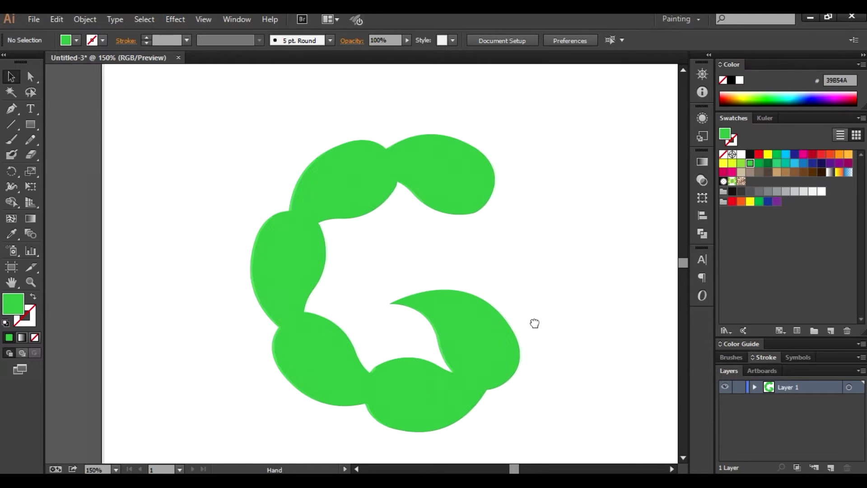
pyautogui.click(454, 191)
pyautogui.click(96, 22)
pyautogui.click(393, 323)
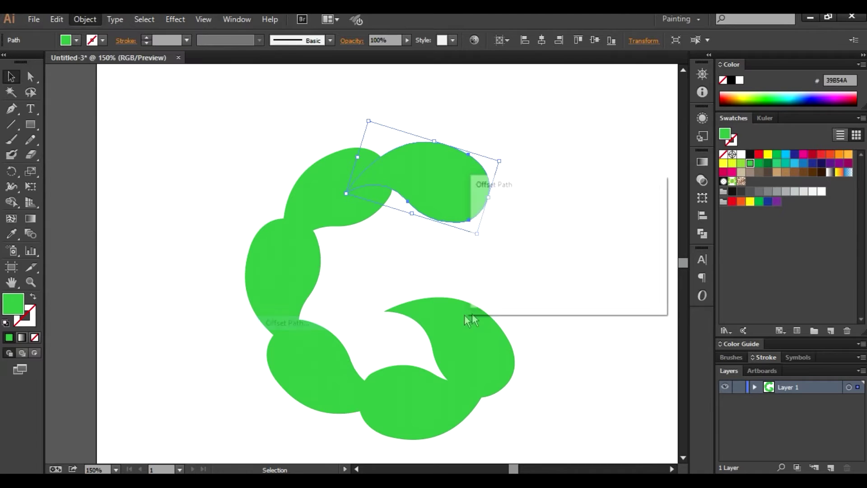
pyautogui.write('5')
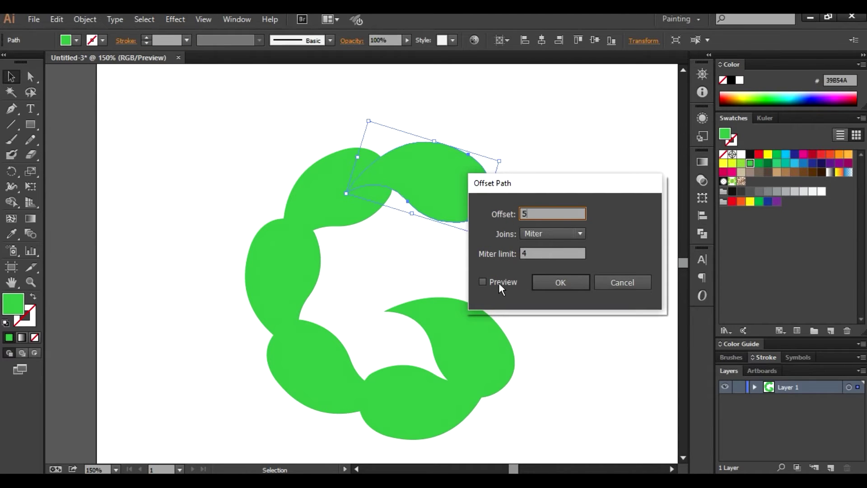
pyautogui.click(499, 282)
pyautogui.click(558, 280)
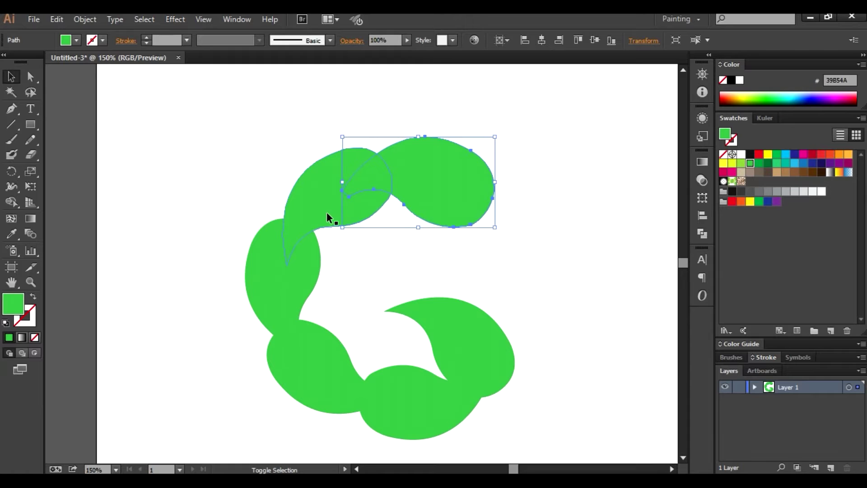
# - Create a 5 px offset of the top leaf and subtract it from the leaf beneath with Minus Front
pyautogui.click(85, 19)
pyautogui.moveTo(98, 276)
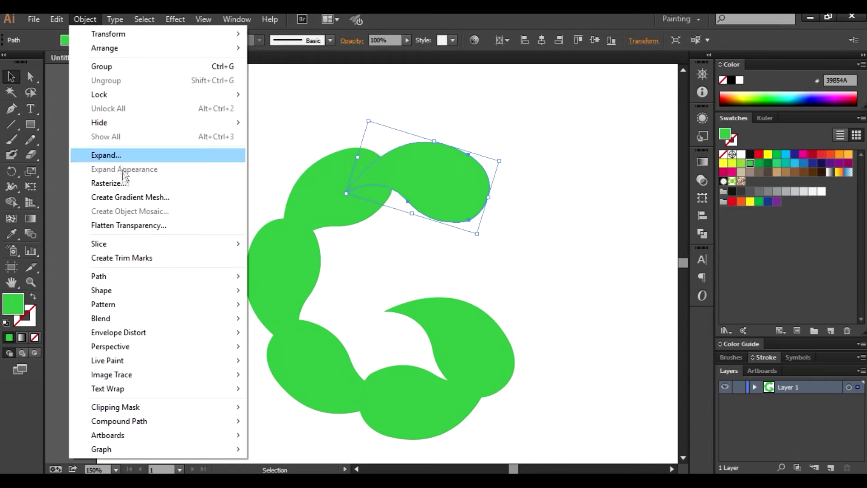
pyautogui.click(288, 322)
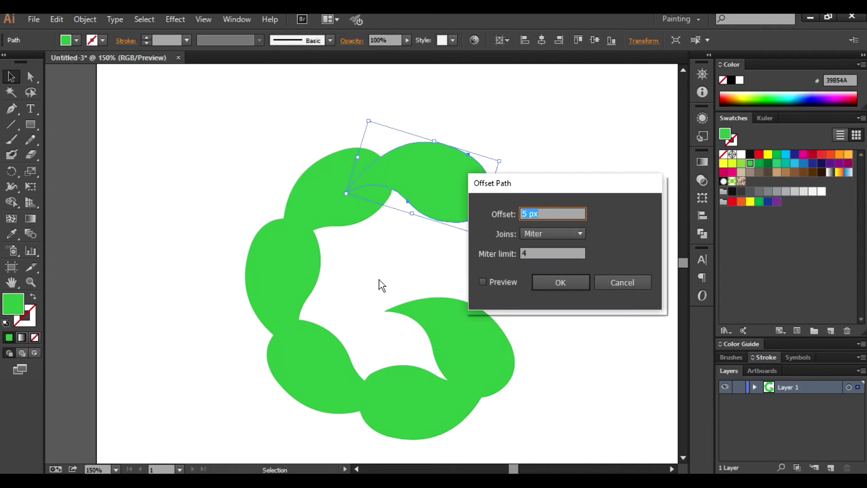
pyautogui.click(497, 283)
pyautogui.click(543, 253)
pyautogui.write('5')
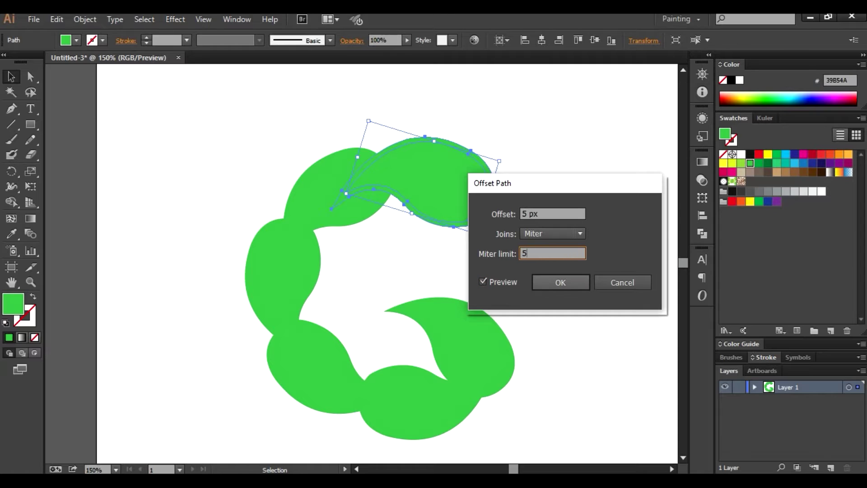
pyautogui.click(579, 281)
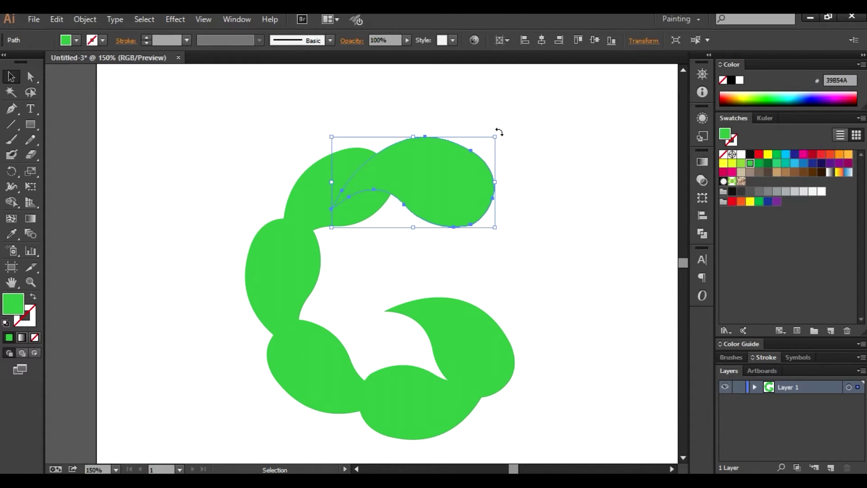
pyautogui.keyDown('shift'); pyautogui.click(356, 220); pyautogui.keyUp('shift')
pyautogui.click(703, 234)
pyautogui.click(575, 182)
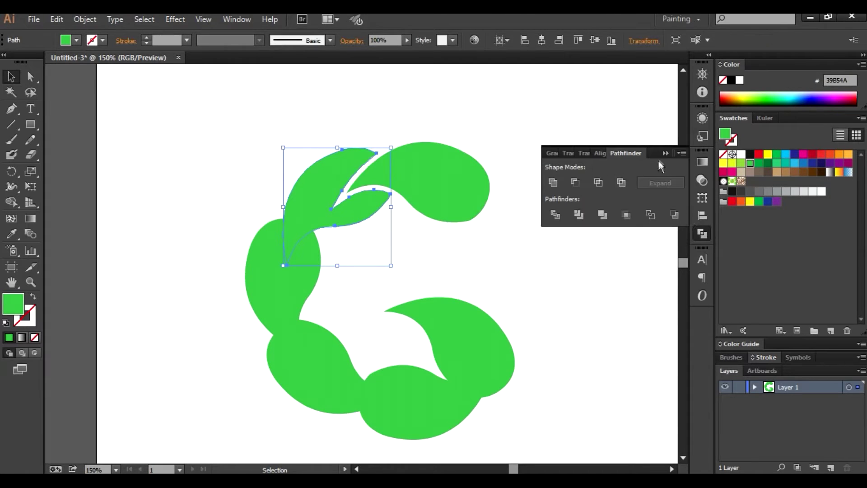
pyautogui.click(658, 160)
pyautogui.click(550, 235)
# - Make a 5 px offset of the upper-left leaf and select it with the left leaf
pyautogui.click(344, 217)
pyautogui.click(85, 19)
pyautogui.click(287, 322)
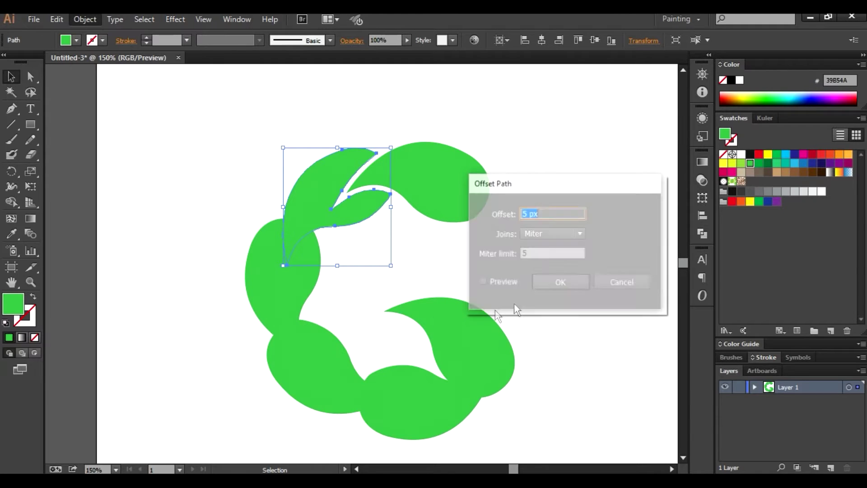
pyautogui.click(505, 283)
pyautogui.click(559, 282)
pyautogui.keyDown('shift'); pyautogui.click(320, 270); pyautogui.keyUp('shift')
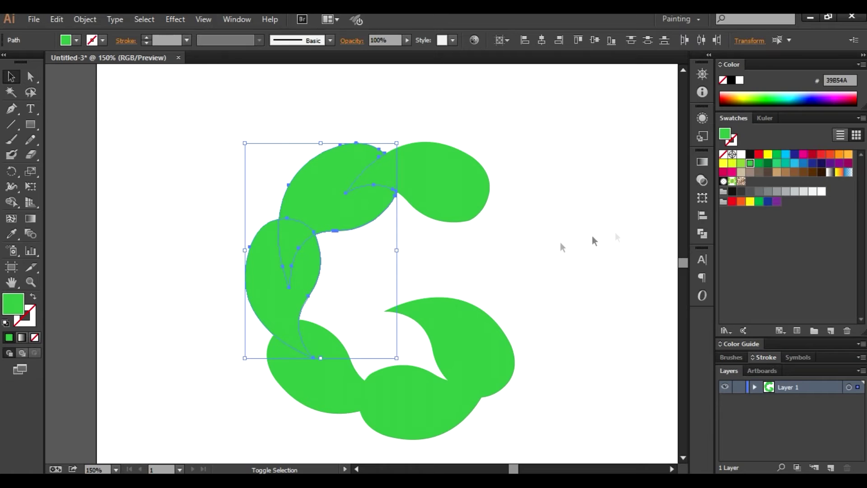
# - Subtract the upper-left leaf's offset from the left leaf with Pathfinder Minus Front
pyautogui.click(702, 233)
pyautogui.click(597, 182)
pyautogui.click(497, 262)
# - Offset the next leaf by 5 px and subtract it from the lower leaf
pyautogui.keyDown('shift'); pyautogui.click(289, 330); pyautogui.keyUp('shift')
pyautogui.click(89, 21)
pyautogui.moveTo(99, 276)
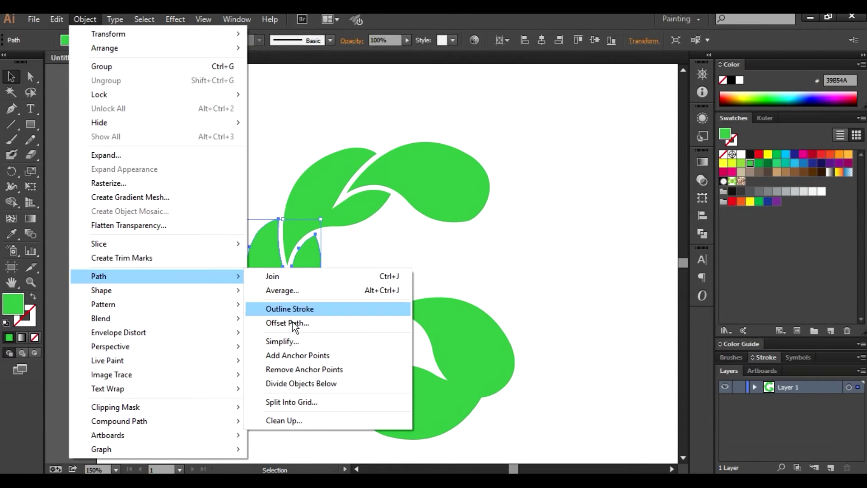
pyautogui.click(292, 322)
pyautogui.click(561, 283)
pyautogui.keyDown('shift'); pyautogui.click(340, 356); pyautogui.keyUp('shift')
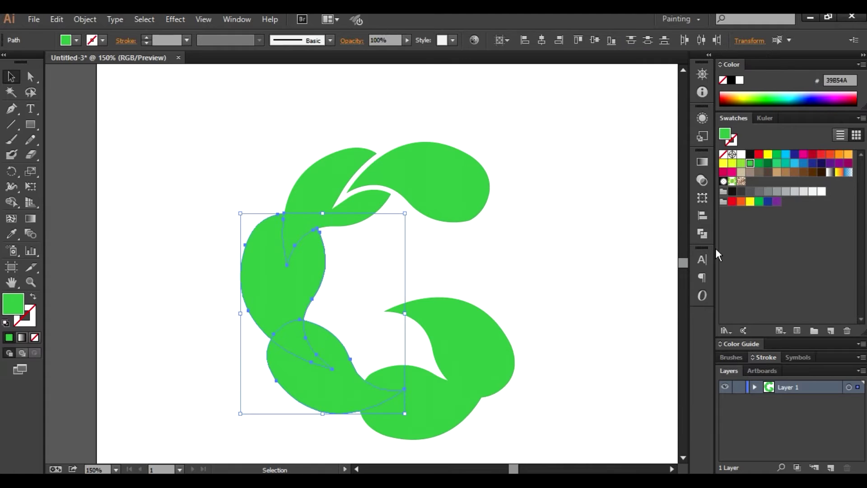
pyautogui.click(703, 233)
pyautogui.click(575, 182)
pyautogui.click(667, 153)
pyautogui.click(564, 271)
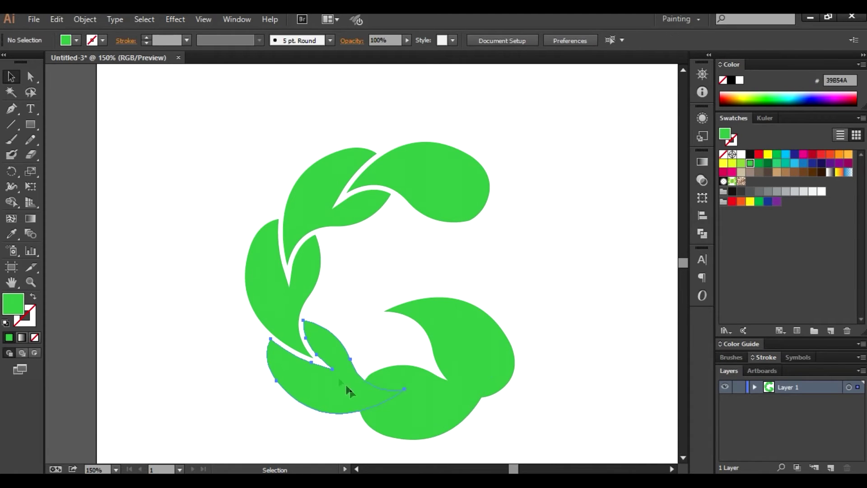
# - Offset the bottom-left leaf by 5 px and subtract it from the bottom leaf
pyautogui.click(349, 388)
pyautogui.click(85, 19)
pyautogui.click(311, 323)
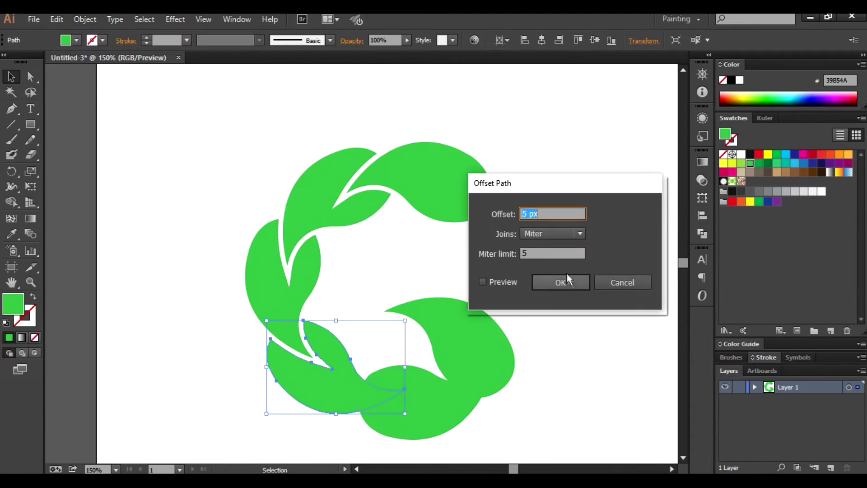
pyautogui.click(560, 284)
pyautogui.keyDown('shift'); pyautogui.click(461, 408); pyautogui.keyUp('shift')
pyautogui.click(703, 233)
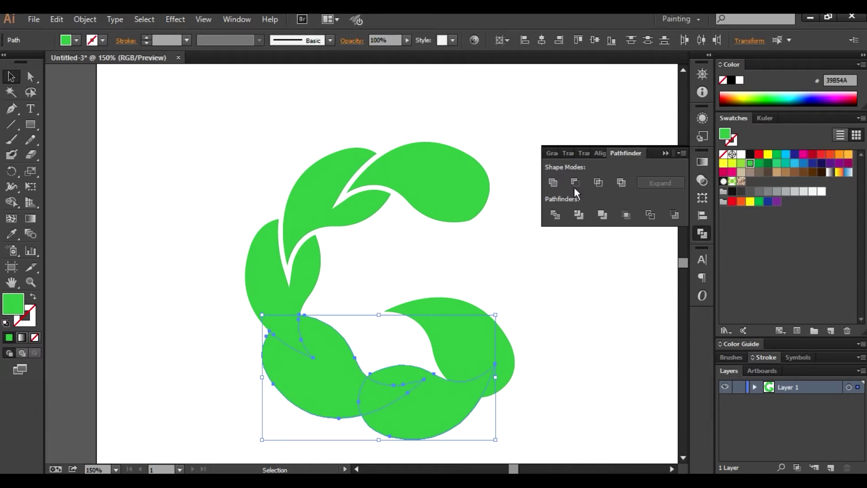
pyautogui.click(575, 182)
pyautogui.click(666, 153)
# - Offset the bottom leaf by 5 px and subtract it from the right leaf
pyautogui.click(83, 19)
pyautogui.moveTo(99, 276)
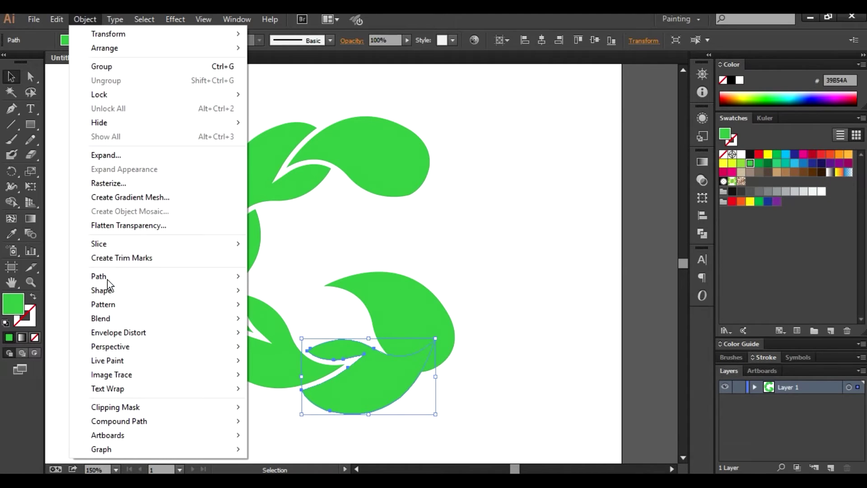
pyautogui.click(310, 322)
pyautogui.click(561, 283)
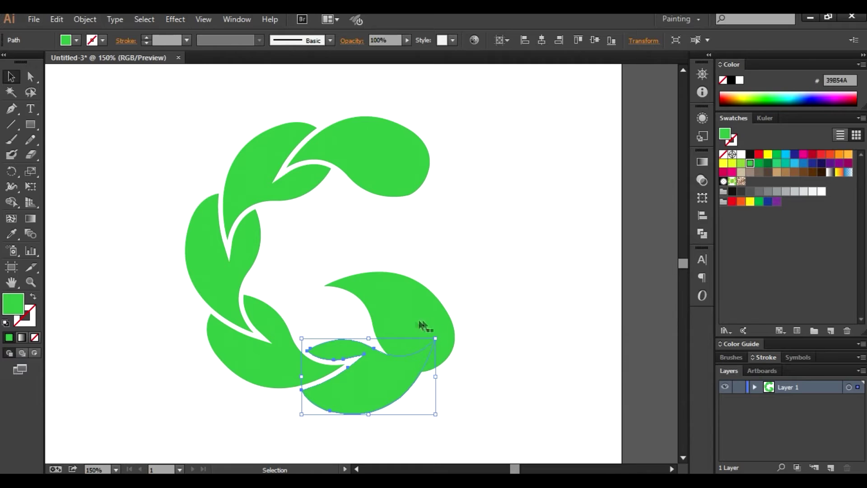
pyautogui.keyDown('shift'); pyautogui.click(412, 318); pyautogui.keyUp('shift')
pyautogui.click(702, 234)
pyautogui.click(575, 182)
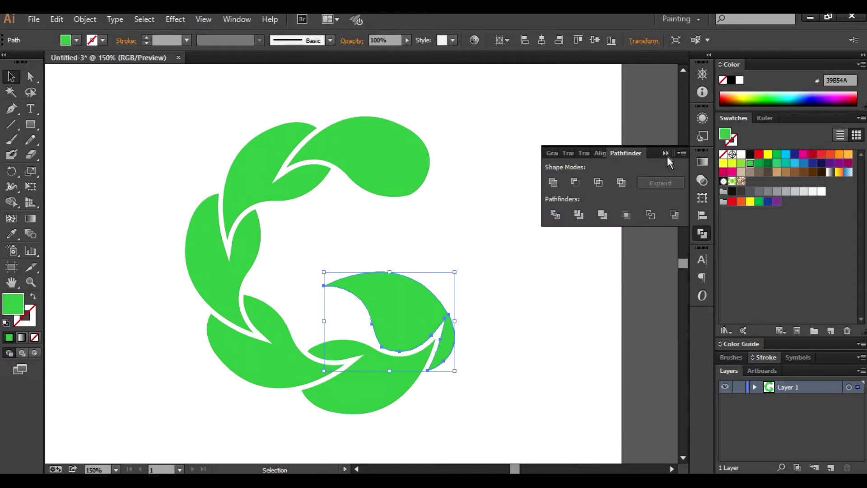
pyautogui.click(666, 153)
pyautogui.click(565, 204)
pyautogui.hscroll(-3, 525, 243)
pyautogui.click(439, 188)
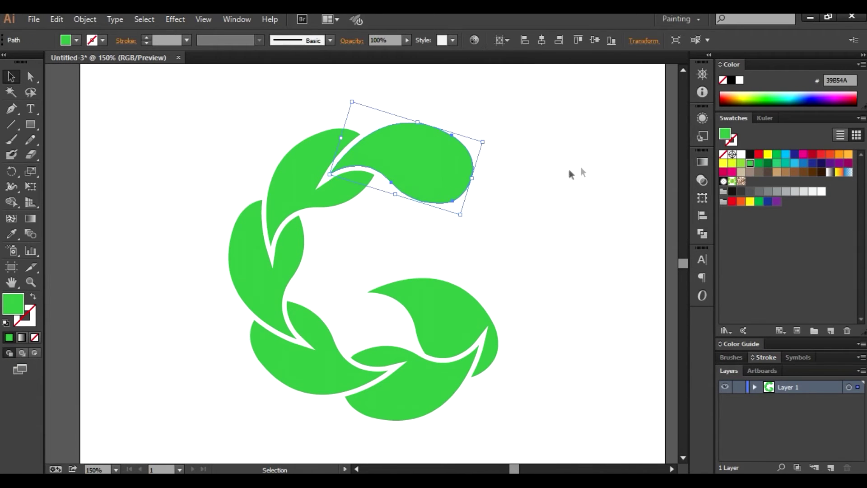
# - Fill the top leaf D7DF23, the upper-left leaf 8DC63F, and the left and bottom leaves dark green
pyautogui.click(733, 163)
pyautogui.click(605, 182)
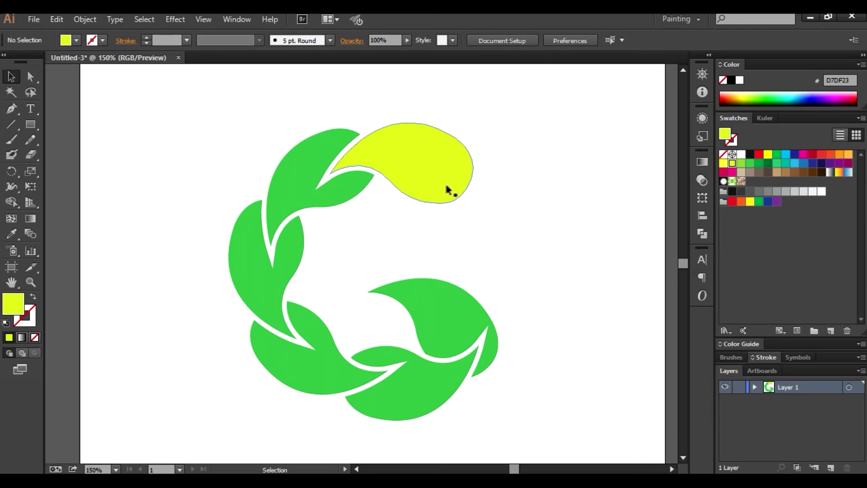
pyautogui.click(352, 189)
pyautogui.click(741, 163)
pyautogui.click(244, 253)
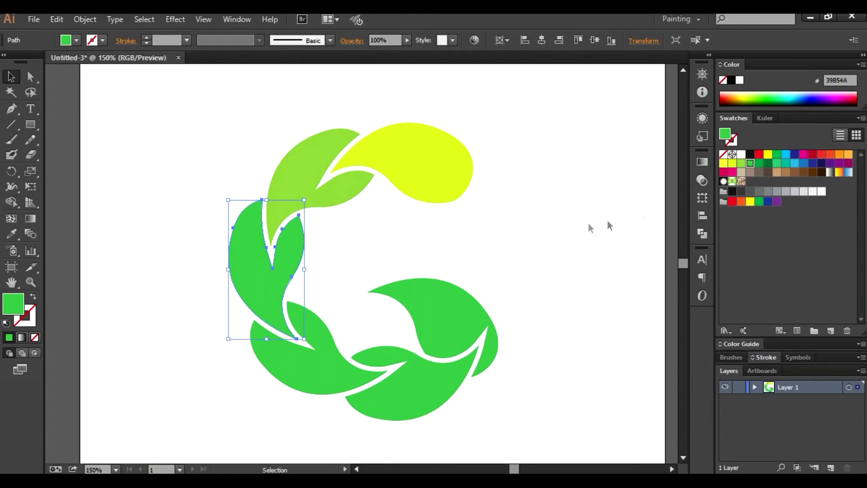
pyautogui.click(759, 163)
pyautogui.click(359, 361)
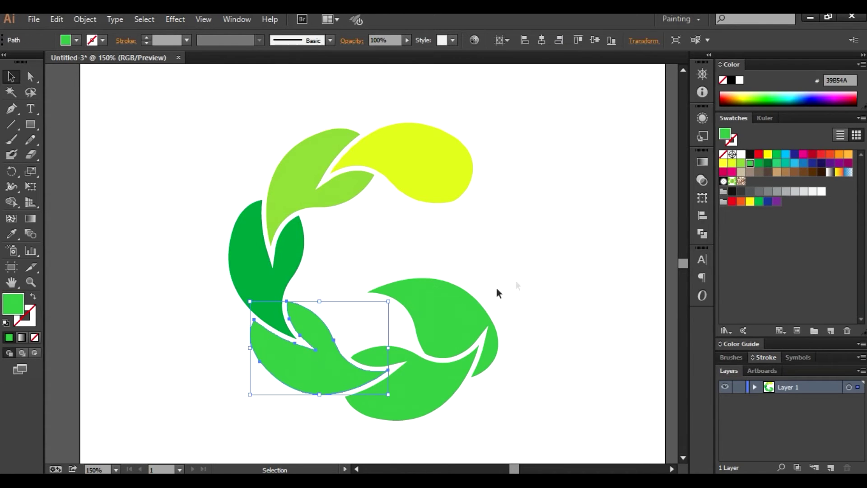
pyautogui.click(760, 164)
# - Recolour the top leaf a saturated bright green 00CC0E
pyautogui.click(407, 192)
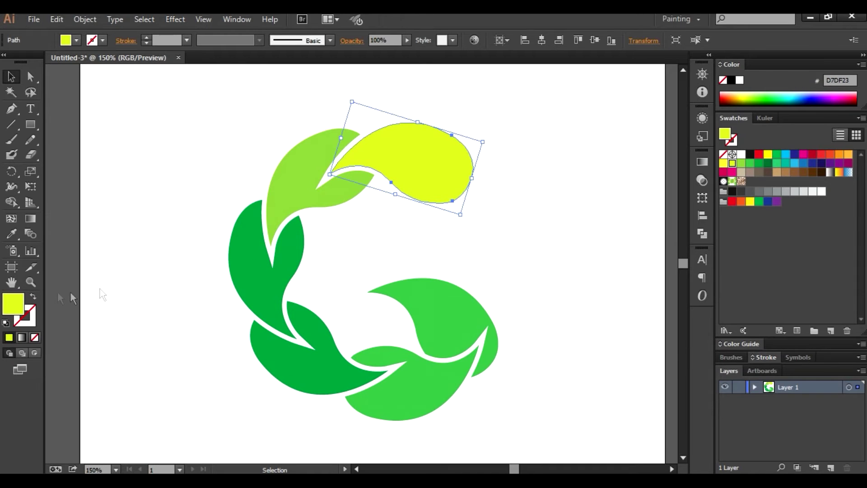
pyautogui.doubleClick(13, 304)
pyautogui.click(755, 247)
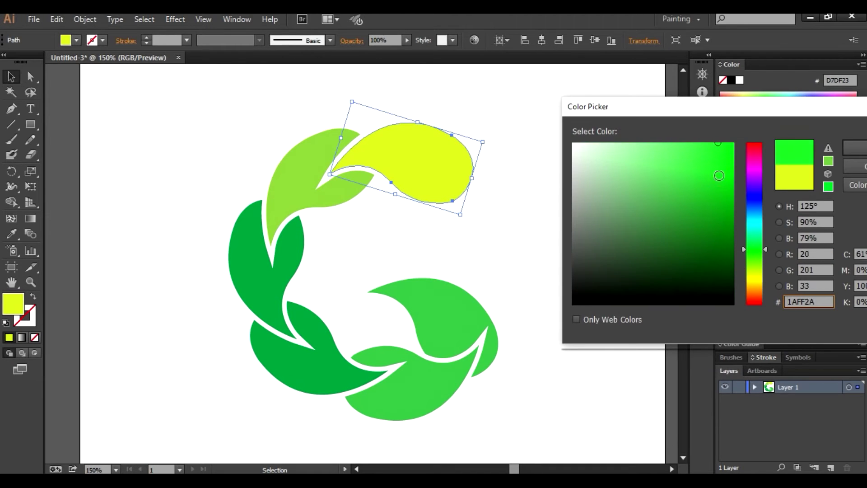
pyautogui.click(733, 176)
pyautogui.click(861, 149)
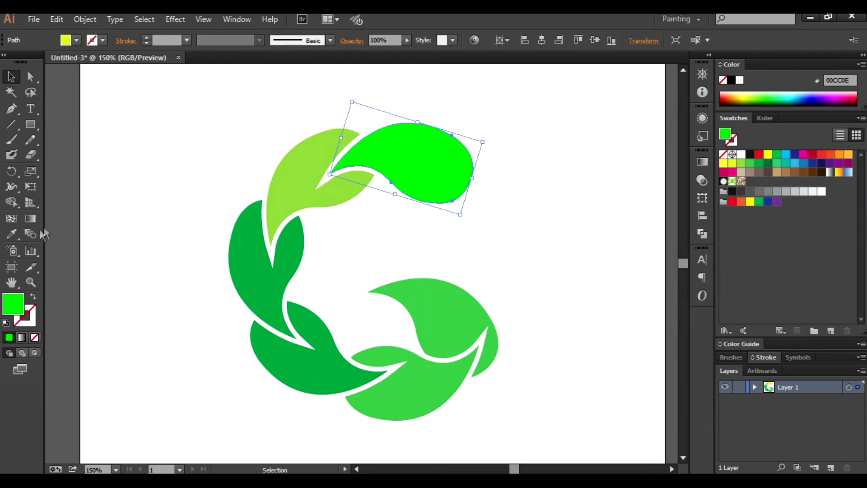
# - Give the light-green leaf the top leaf's bright green, darkened slightly
pyautogui.click(294, 192)
pyautogui.press('i')
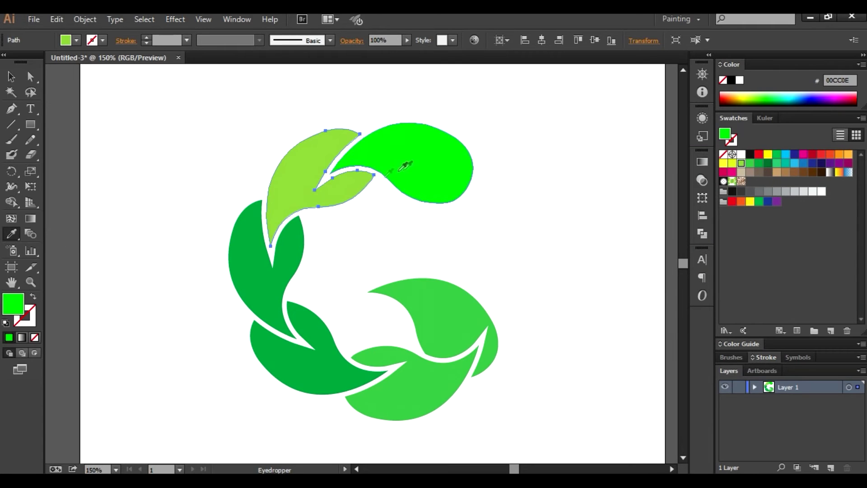
pyautogui.click(401, 170)
pyautogui.doubleClick(14, 304)
pyautogui.moveTo(734, 189); pyautogui.dragTo(734, 206)
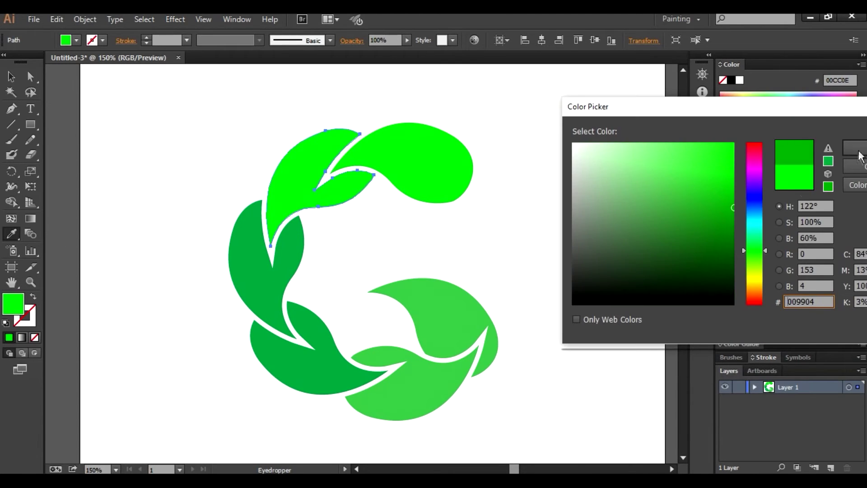
pyautogui.click(860, 149)
# - Copy the upper-left leaf's green onto the middle-left leaf and make it darker
pyautogui.press('v')
pyautogui.click(258, 277)
pyautogui.click(12, 233)
pyautogui.click(316, 194)
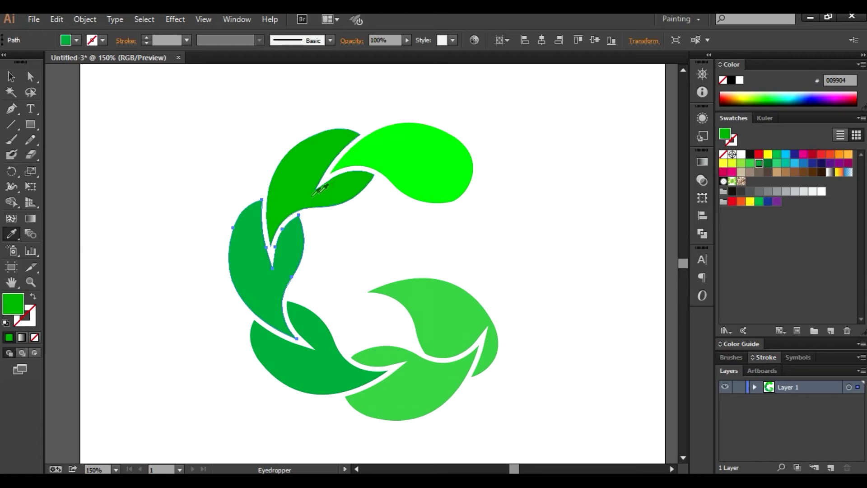
pyautogui.doubleClick(13, 303)
pyautogui.click(736, 224)
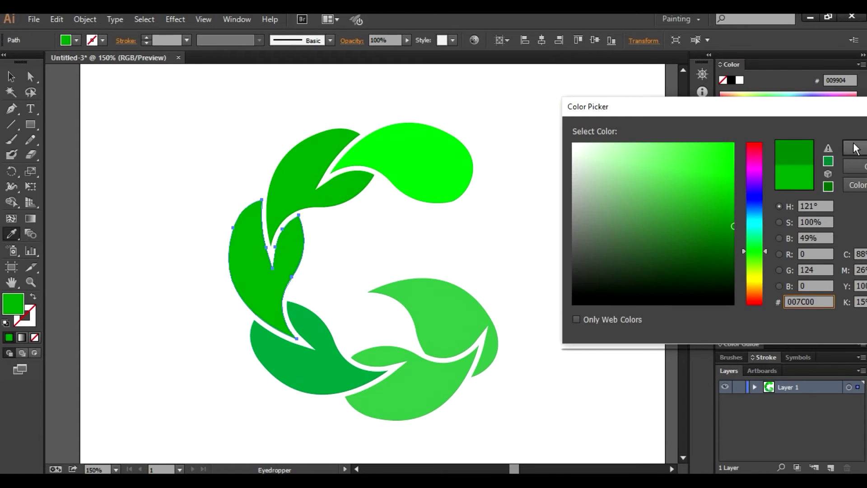
pyautogui.click(855, 149)
# - Sample that green onto the bottom-left leaf and darken it further
pyautogui.press('v')
pyautogui.click(337, 389)
pyautogui.press('i')
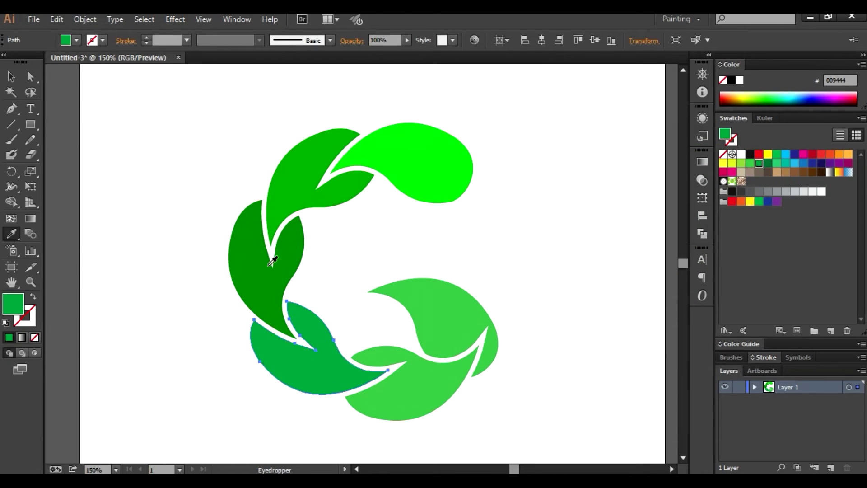
pyautogui.click(268, 261)
pyautogui.doubleClick(13, 303)
pyautogui.moveTo(738, 230); pyautogui.dragTo(744, 246)
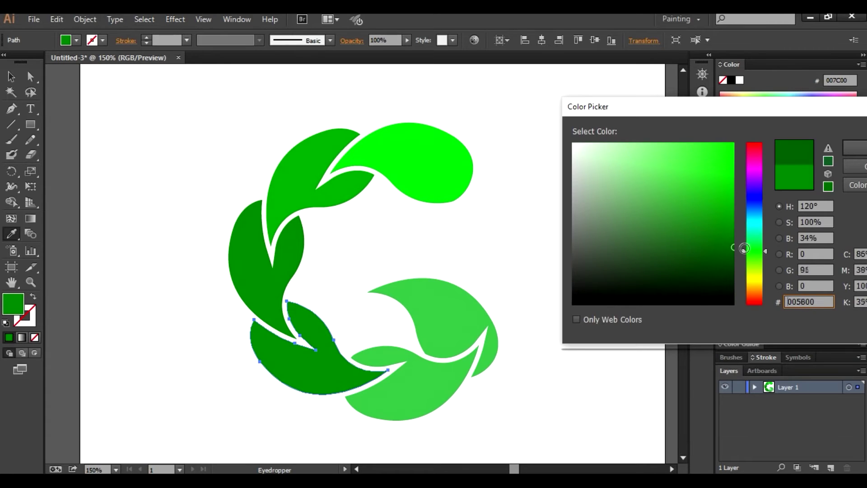
pyautogui.click(852, 156)
# - Make the bottom-right leaf deep green 003300
pyautogui.press('v')
pyautogui.click(409, 388)
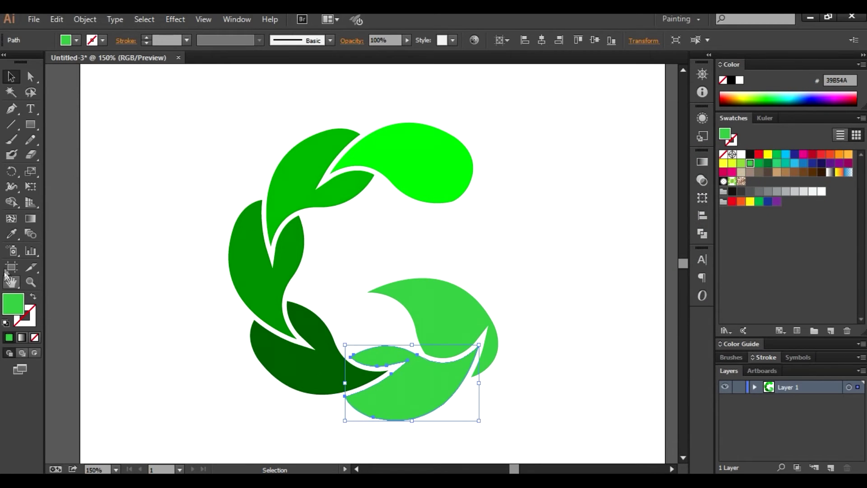
pyautogui.press('i')
pyautogui.click(337, 357)
pyautogui.doubleClick(13, 304)
pyautogui.moveTo(735, 255); pyautogui.dragTo(743, 272)
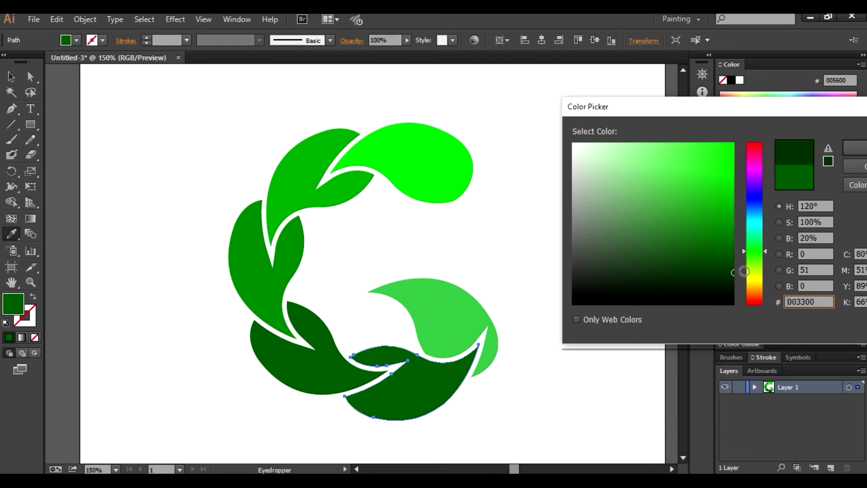
pyautogui.click(852, 153)
pyautogui.press('v')
pyautogui.click(452, 262)
# - Set the right-hand leaf's fill to near-black green 002100
pyautogui.click(411, 290)
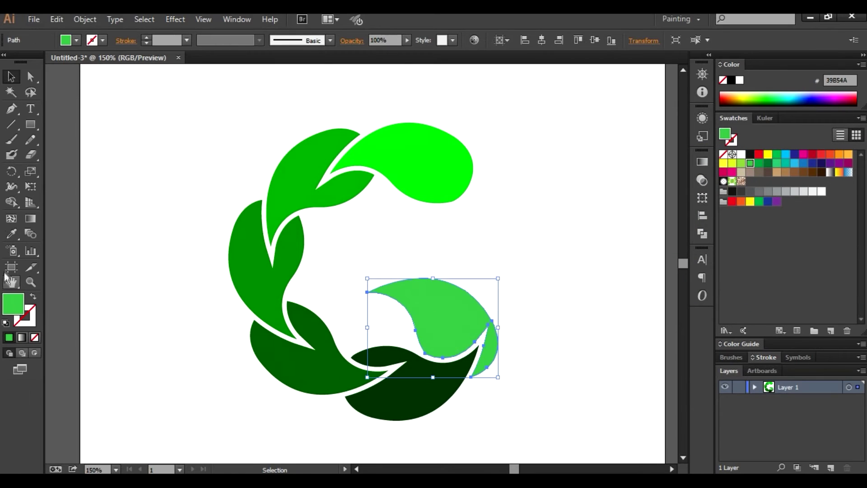
pyautogui.press('i')
pyautogui.click(437, 380)
pyautogui.doubleClick(13, 304)
pyautogui.write('002100')
pyautogui.press('Return')
pyautogui.press('v')
# - Change the top leaf's fill to the brighter green 04BA04
pyautogui.hotkey('ctrl', 'shift', 'a')
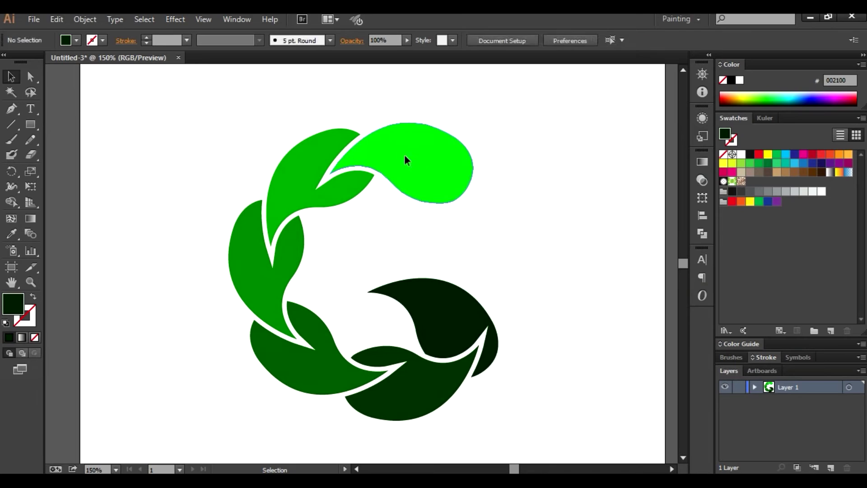
pyautogui.click(405, 160)
pyautogui.press('i')
pyautogui.click(312, 167)
pyautogui.doubleClick(13, 303)
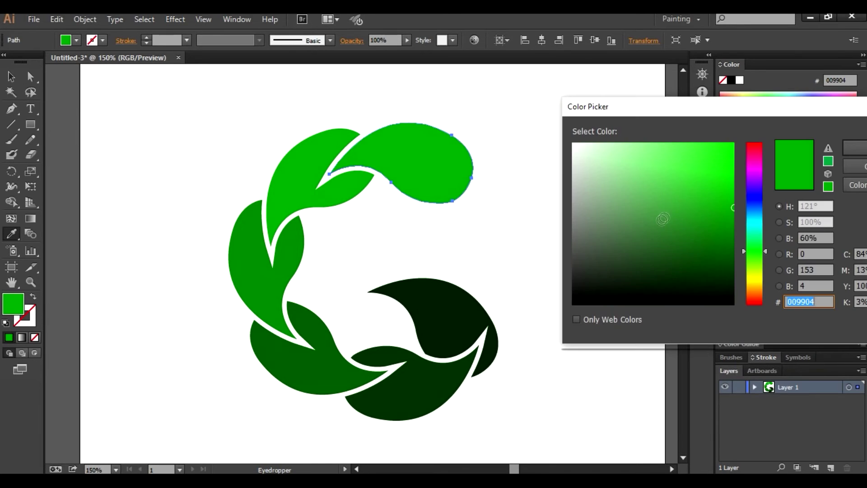
pyautogui.write('04BA04')
pyautogui.press('Return')
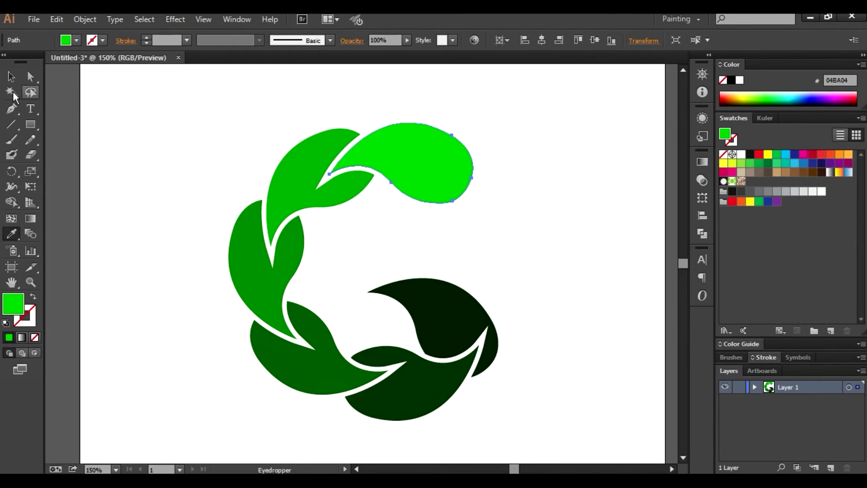
pyautogui.press('v')
pyautogui.hotkey('ctrl', 'shift', 'a')
pyautogui.hotkey('ctrl', '-')
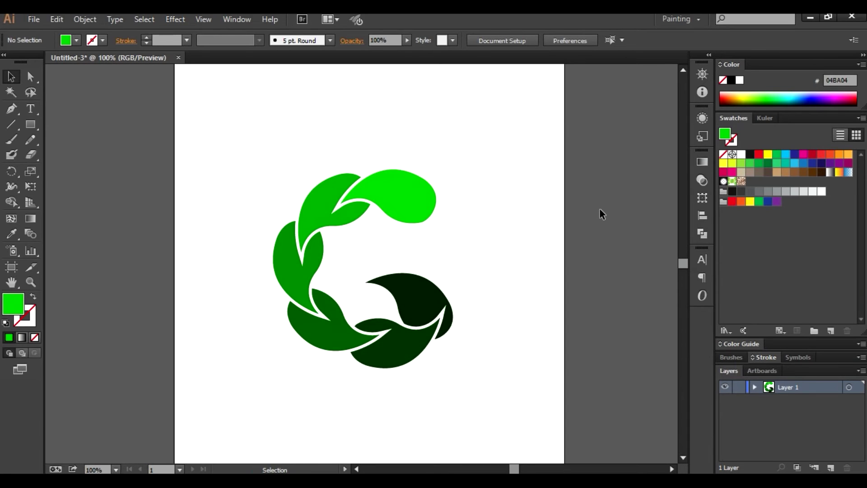
# - Cut the G and draw a dark brown 3C2415 rectangle covering the artboard
pyautogui.moveTo(492, 371); pyautogui.dragTo(231, 142)
pyautogui.press('Delete')
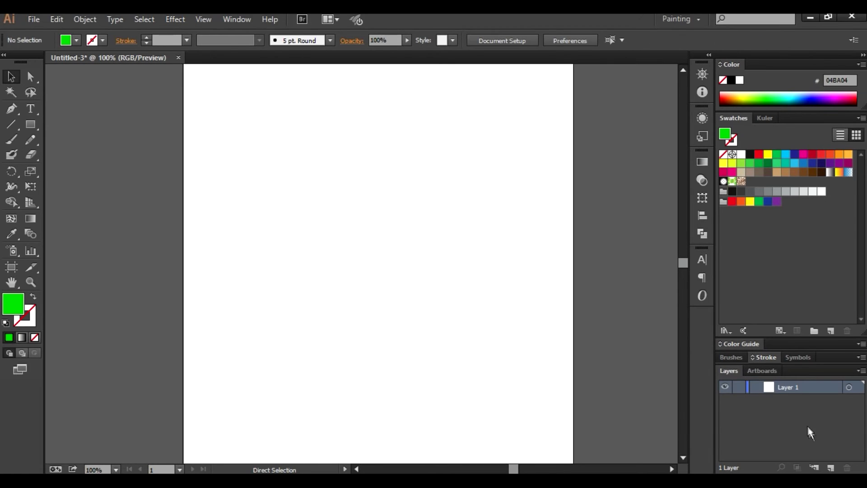
pyautogui.click(817, 173)
pyautogui.moveTo(490, 209); pyautogui.dragTo(507, 212)
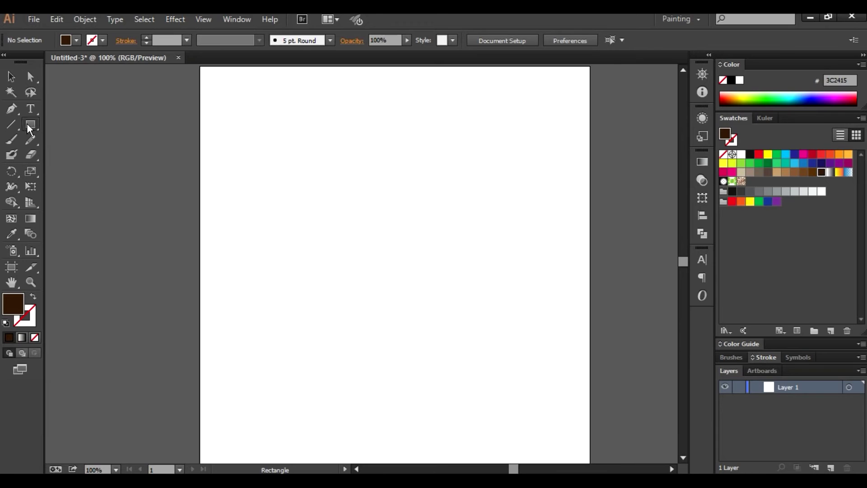
pyautogui.click(30, 129)
pyautogui.moveTo(176, 97); pyautogui.dragTo(566, 397)
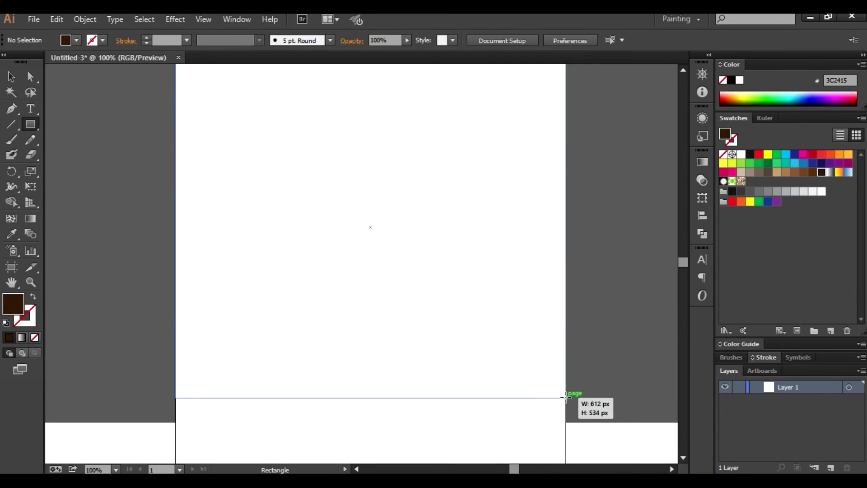
pyautogui.press('v')
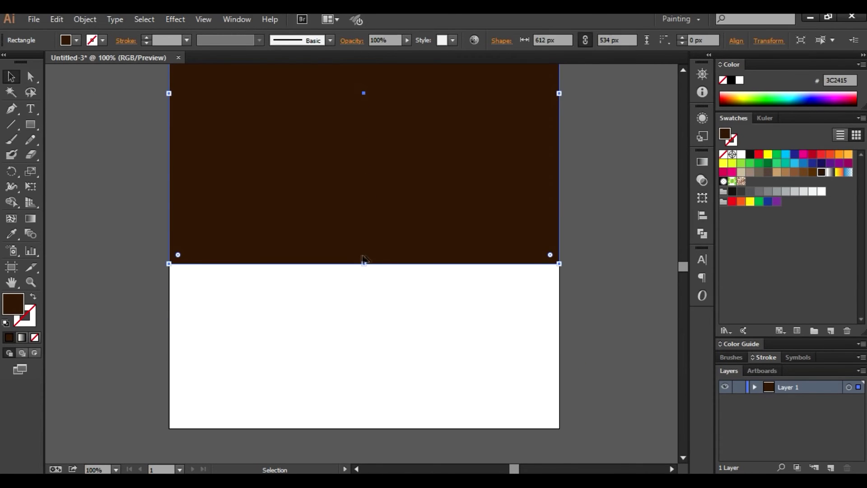
pyautogui.moveTo(366, 266); pyautogui.dragTo(364, 427)
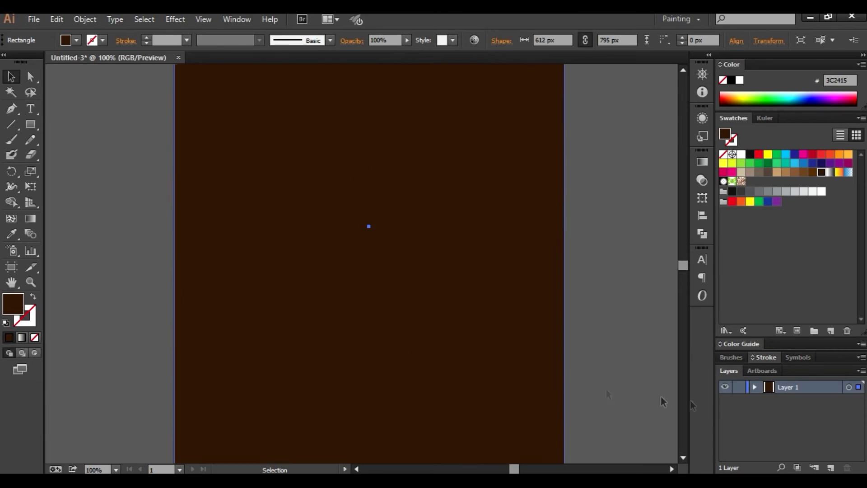
# - Lock the background layer, paste the G on a new layer, and scale it to about 141×155 px
pyautogui.click(740, 387)
pyautogui.hotkey('ctrl', 'v')
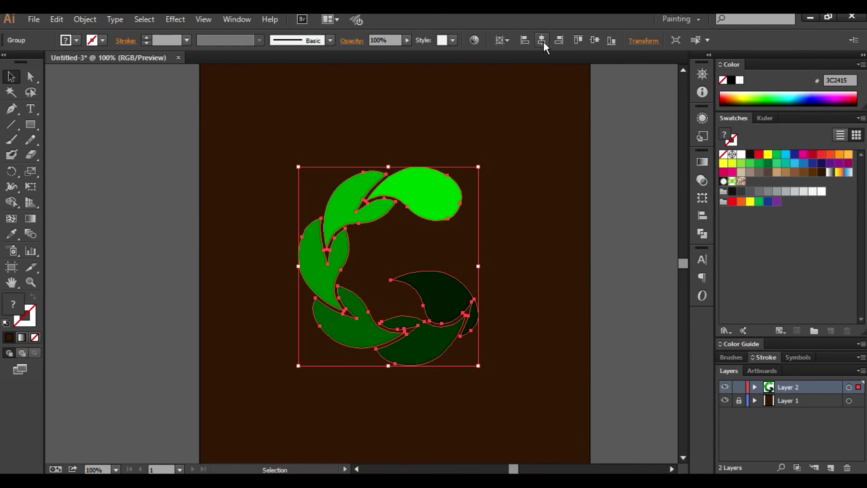
pyautogui.moveTo(484, 170); pyautogui.dragTo(440, 226)
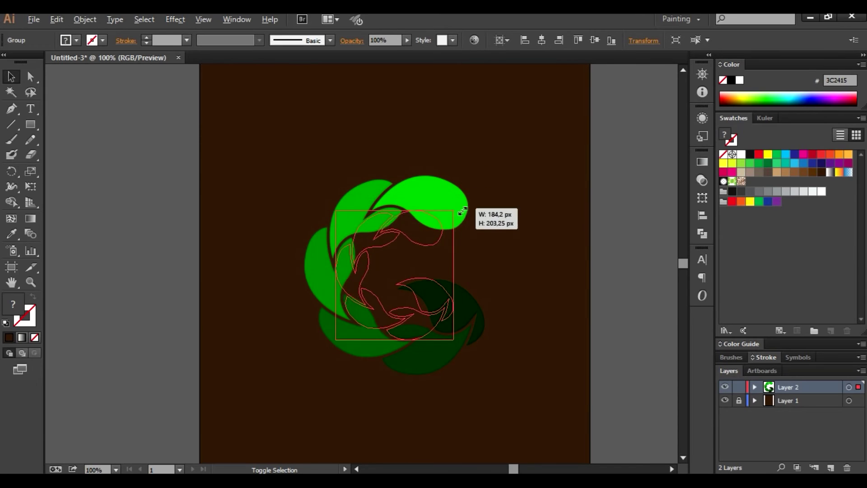
pyautogui.click(622, 200)
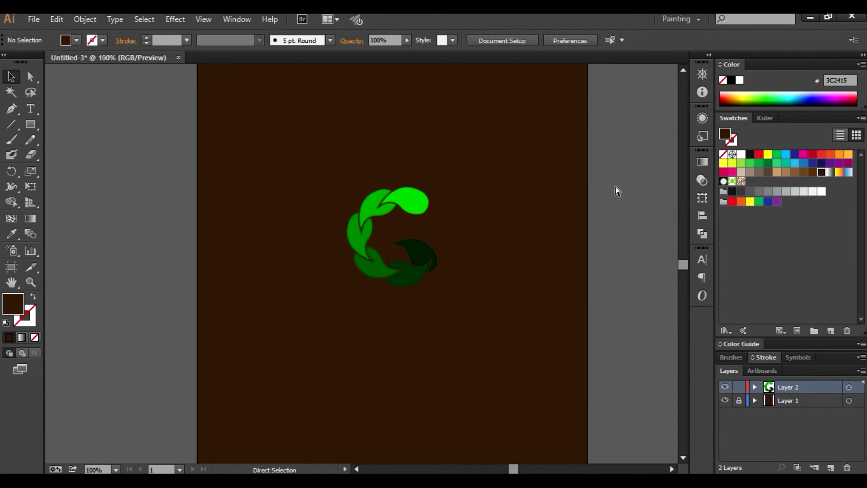
pyautogui.hotkey('ctrl', '+')
pyautogui.hotkey('ctrl', '+')
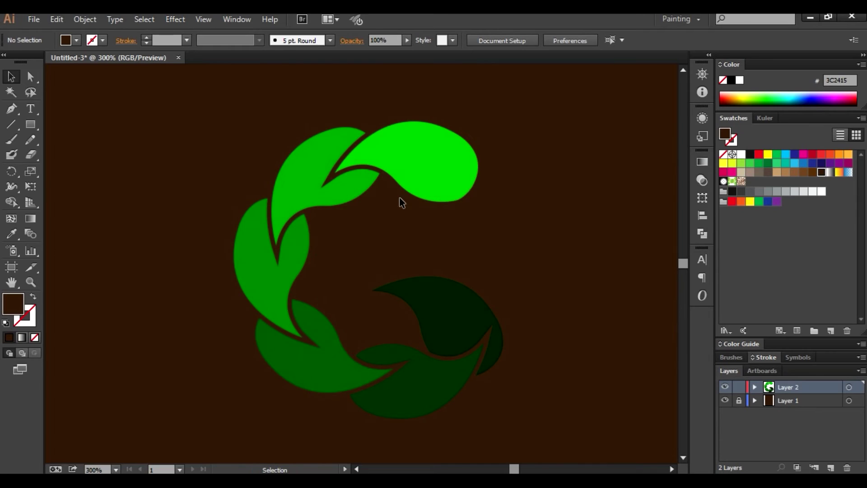
pyautogui.click(465, 169)
# - Shift the top leaf's fill to a brighter, more saturated yellow-green
pyautogui.hotkey('ctrl', 'shift', 'a')
pyautogui.click(400, 167)
pyautogui.doubleClick(13, 303)
pyautogui.moveTo(754, 251); pyautogui.dragTo(756, 271)
pyautogui.moveTo(713, 143); pyautogui.dragTo(736, 160)
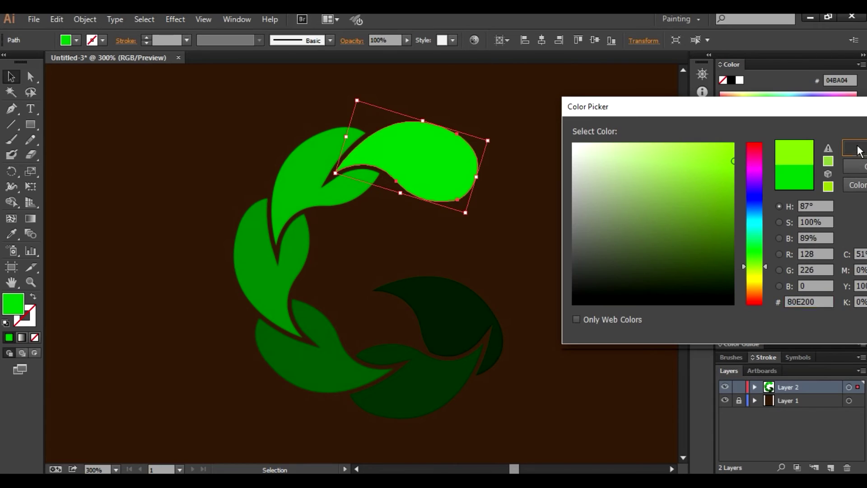
pyautogui.click(858, 150)
# - Give the second leaf the top leaf's yellow-green, adjusted slightly
pyautogui.click(316, 189)
pyautogui.press('i')
pyautogui.click(403, 145)
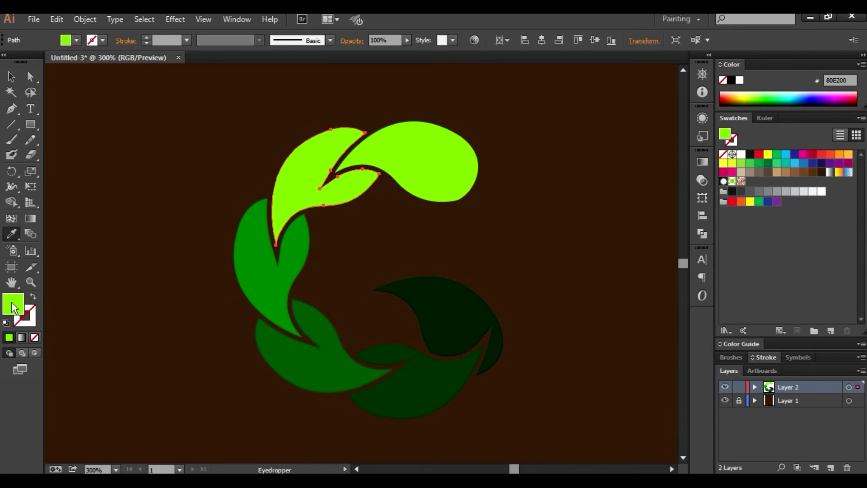
pyautogui.doubleClick(13, 304)
pyautogui.moveTo(752, 170)
pyautogui.mouseDown()
pyautogui.moveTo(730, 170)
pyautogui.moveTo(737, 178)
pyautogui.mouseUp()
pyautogui.click(854, 145)
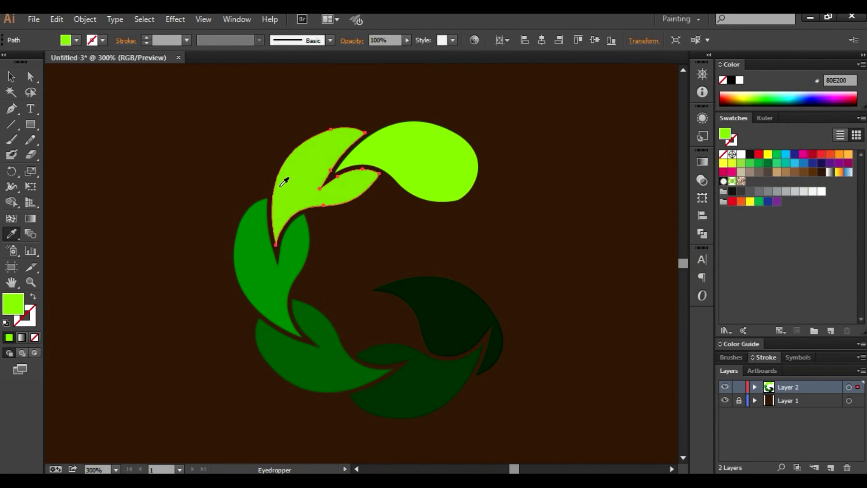
# - Copy that green to the third left leaf and darken it to 6BA300
pyautogui.keyDown('ctrl'); pyautogui.click(271, 271); pyautogui.keyUp('ctrl')
pyautogui.click(316, 190)
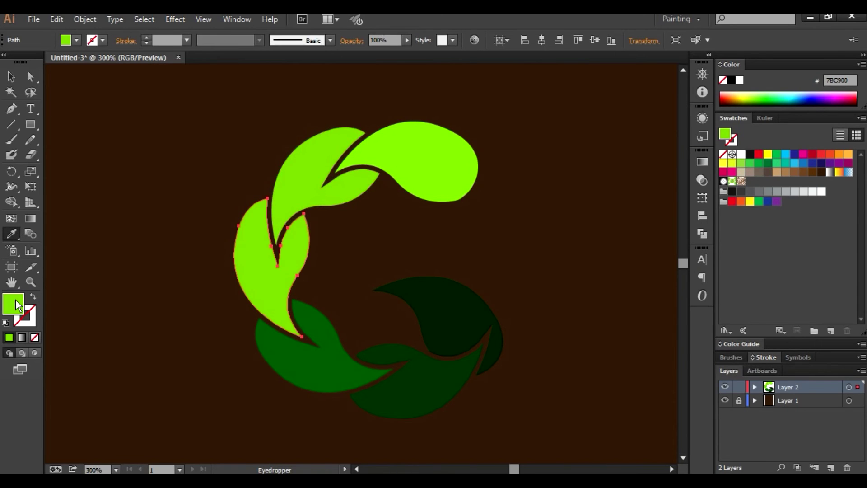
pyautogui.doubleClick(16, 302)
pyautogui.moveTo(731, 181); pyautogui.dragTo(738, 197)
pyautogui.click(855, 148)
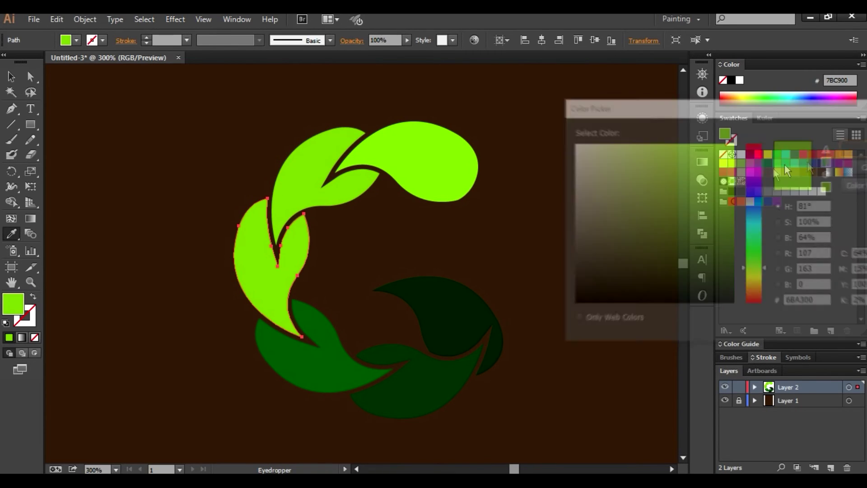
# - Fill the bottom leaf with the darker green 598200
pyautogui.press('v')
pyautogui.click(294, 351)
pyautogui.press('i')
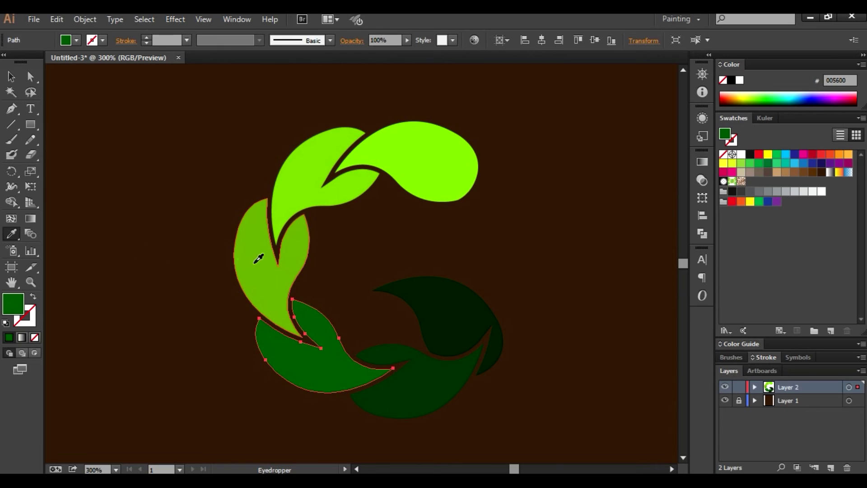
pyautogui.click(257, 258)
pyautogui.doubleClick(13, 304)
pyautogui.write('598200')
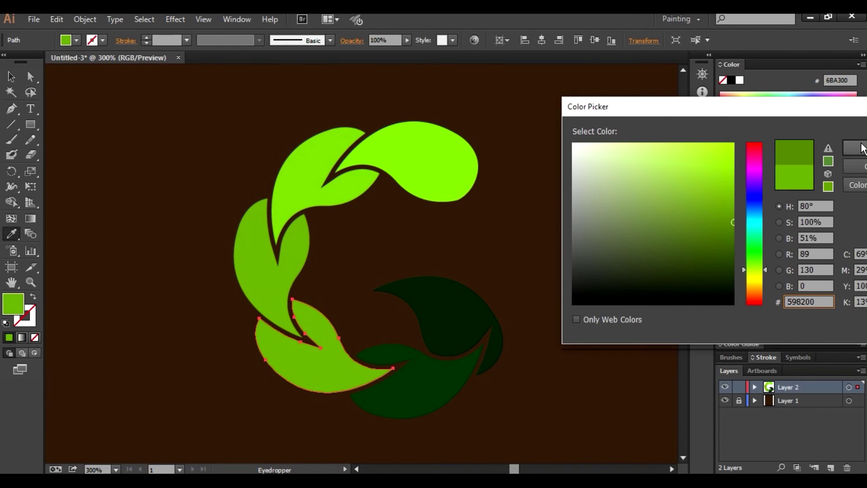
pyautogui.click(855, 148)
# - Fill the lower dark-green leaf with 455E00
pyautogui.click(11, 77)
pyautogui.click(406, 388)
pyautogui.click(11, 234)
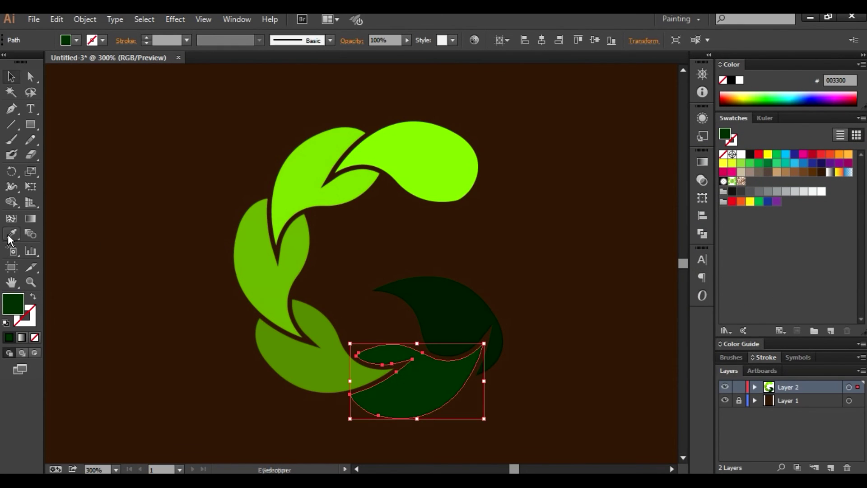
pyautogui.click(293, 357)
pyautogui.doubleClick(20, 305)
pyautogui.write('455E00')
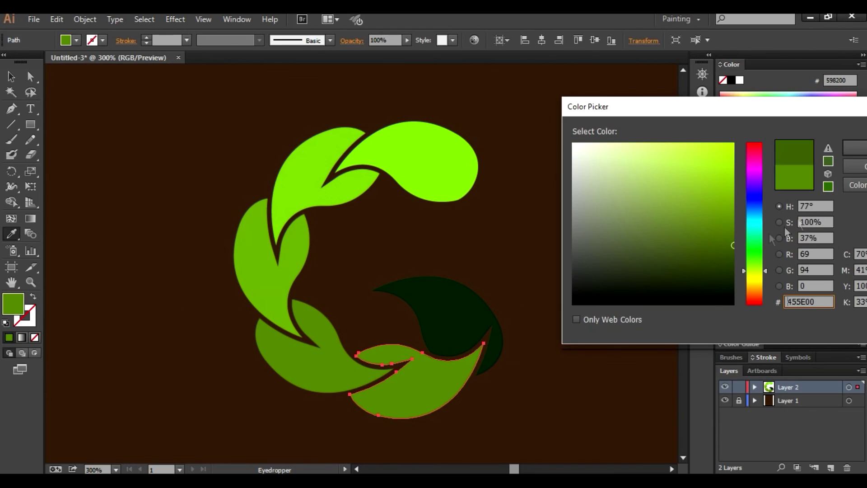
pyautogui.press('Return')
# - Set the right-hand dark leaf to dark olive 2D3A00
pyautogui.click(11, 76)
pyautogui.click(452, 316)
pyautogui.click(11, 234)
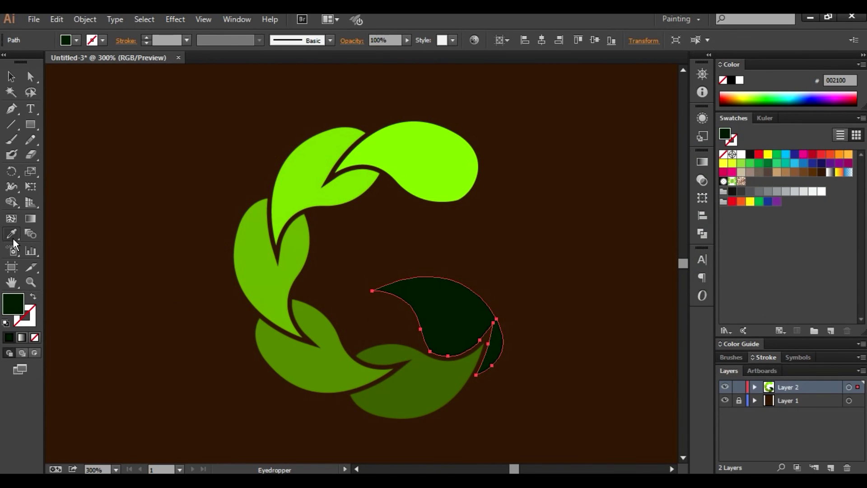
pyautogui.click(412, 391)
pyautogui.doubleClick(14, 311)
pyautogui.write('2D3A00')
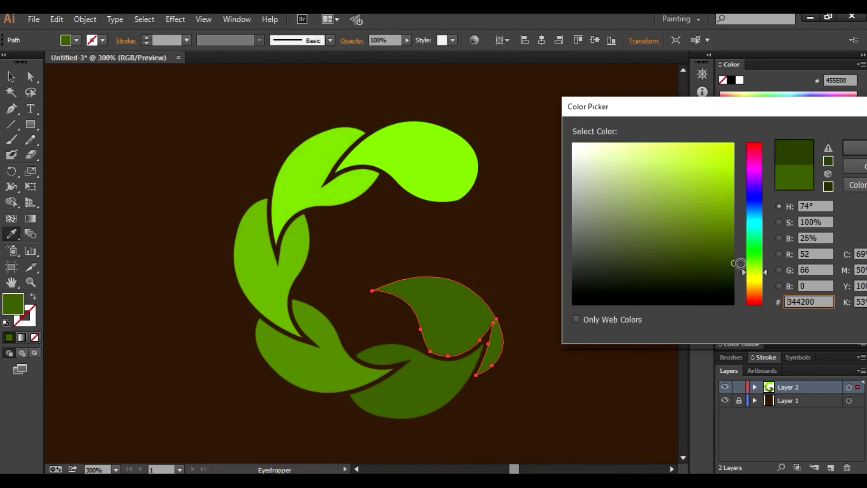
pyautogui.click(847, 144)
# - Retune the top leaf to the yellow-green 88CE00
pyautogui.click(11, 76)
pyautogui.click(396, 145)
pyautogui.click(11, 233)
pyautogui.click(253, 253)
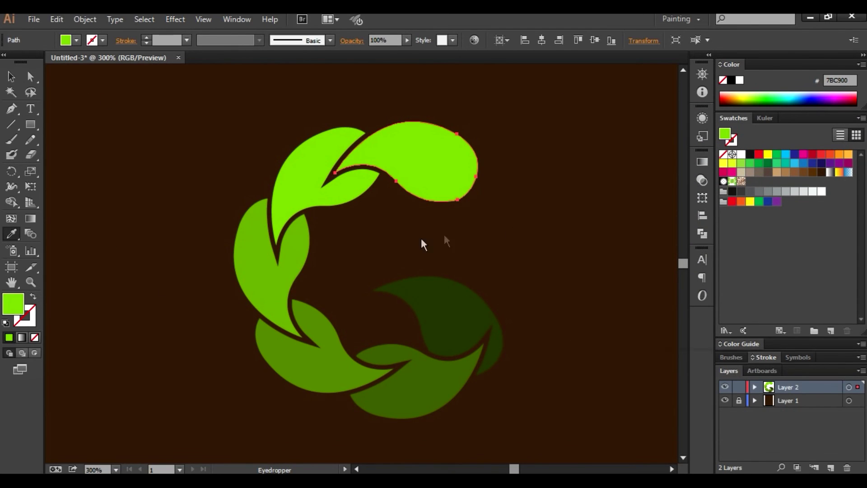
pyautogui.doubleClick(14, 304)
pyautogui.moveTo(741, 178)
pyautogui.mouseDown()
pyautogui.moveTo(729, 186)
pyautogui.moveTo(745, 174)
pyautogui.moveTo(732, 172)
pyautogui.mouseUp()
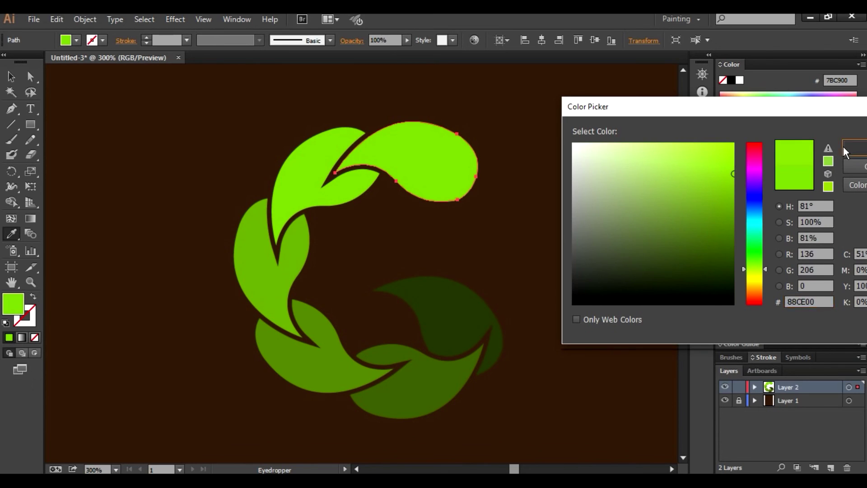
pyautogui.click(854, 148)
pyautogui.press('v')
pyautogui.click(183, 116)
pyautogui.hotkey('ctrl', '-')
pyautogui.hotkey('ctrl', '-')
pyautogui.hotkey('ctrl', '-')
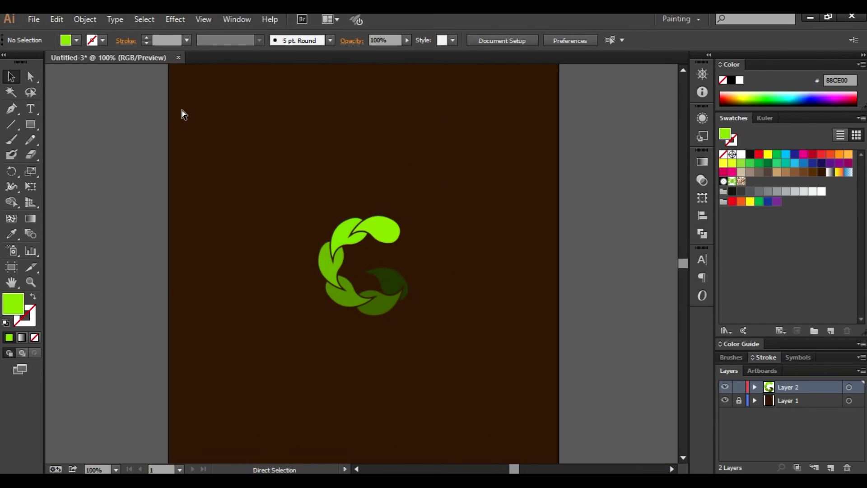
pyautogui.moveTo(305, 179); pyautogui.dragTo(312, 157)
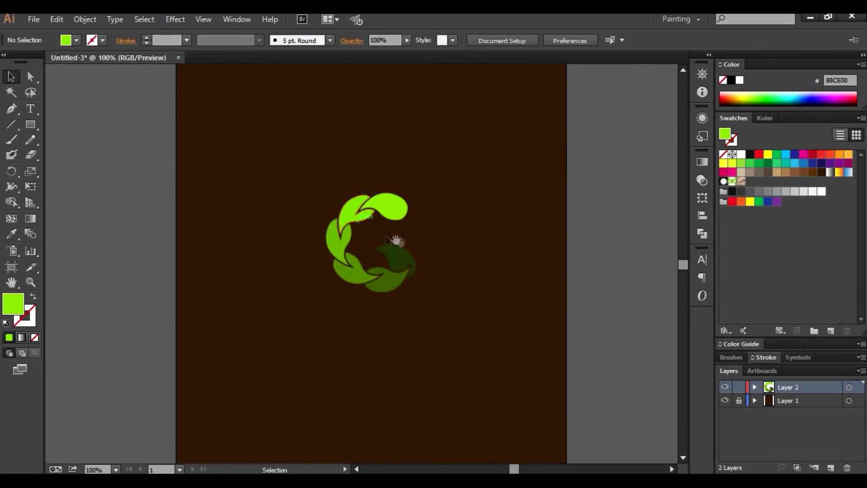